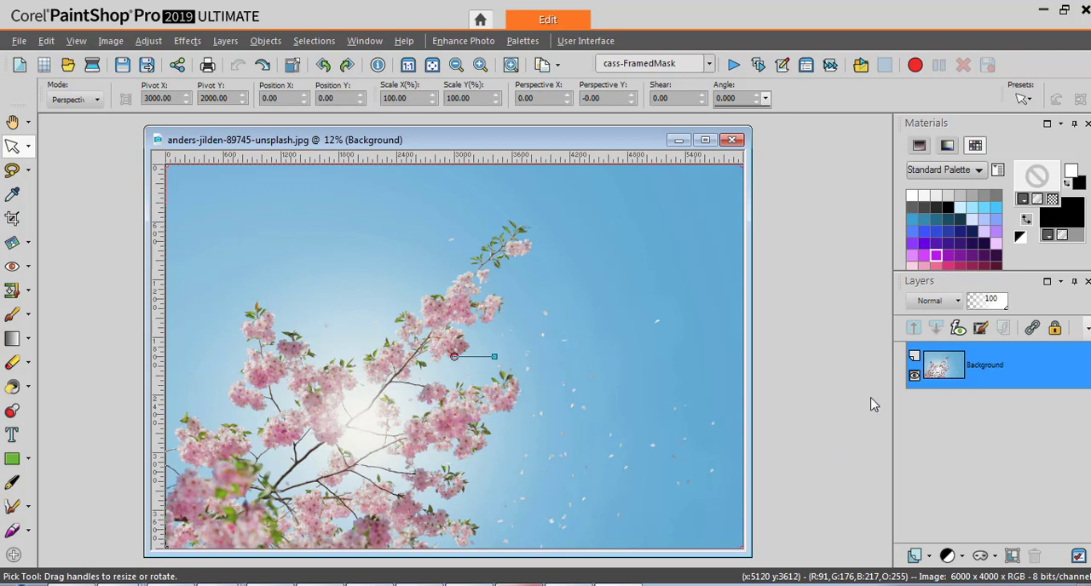
Run the cass-FramedMask script and choose option 2, a mask based on your own photo.
left_click_drag(588, 147, 647, 145)
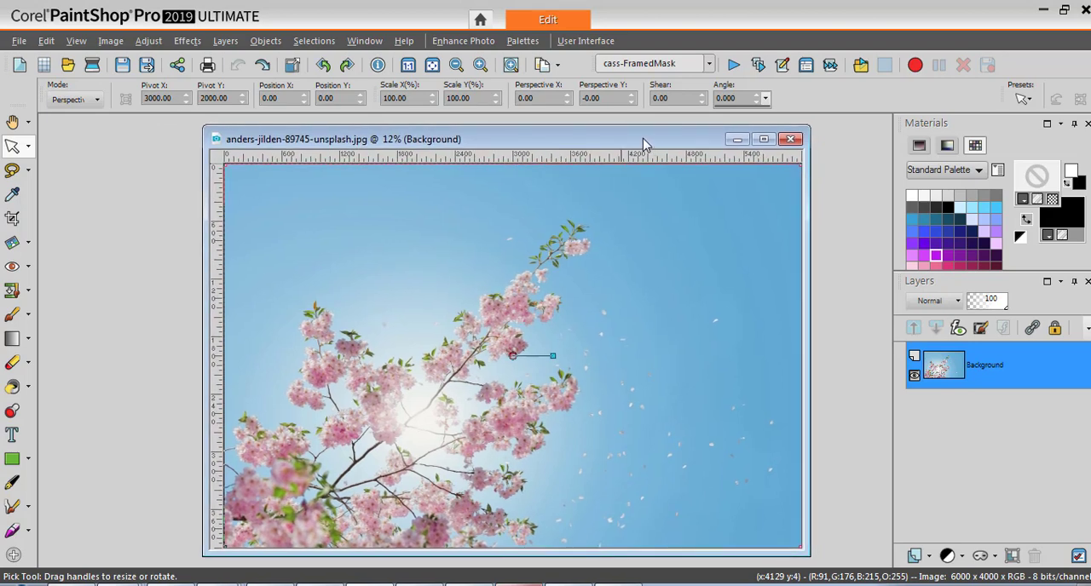
left_click_drag(645, 145, 643, 144)
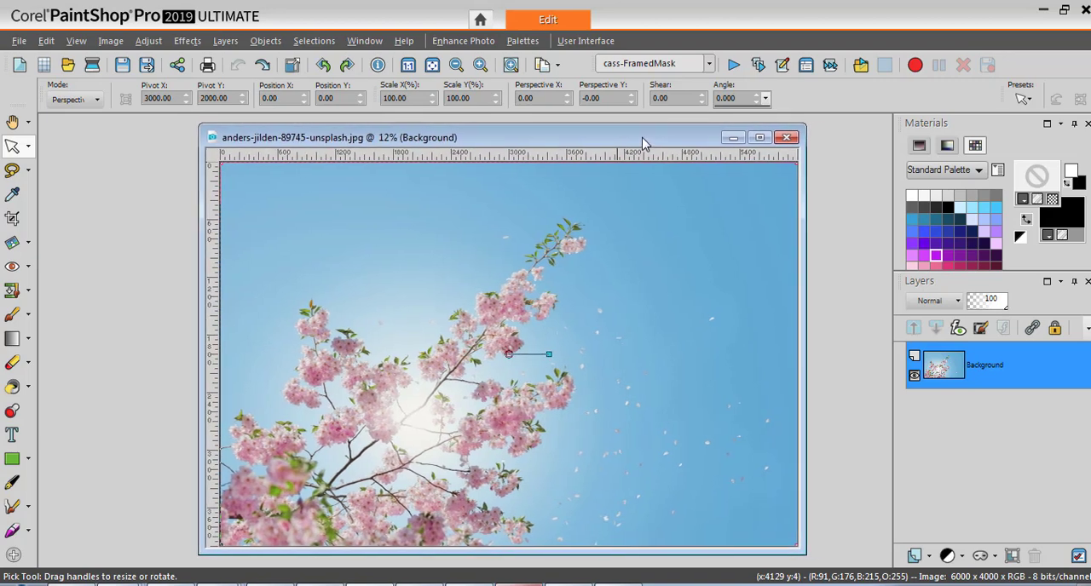
left_click(733, 65)
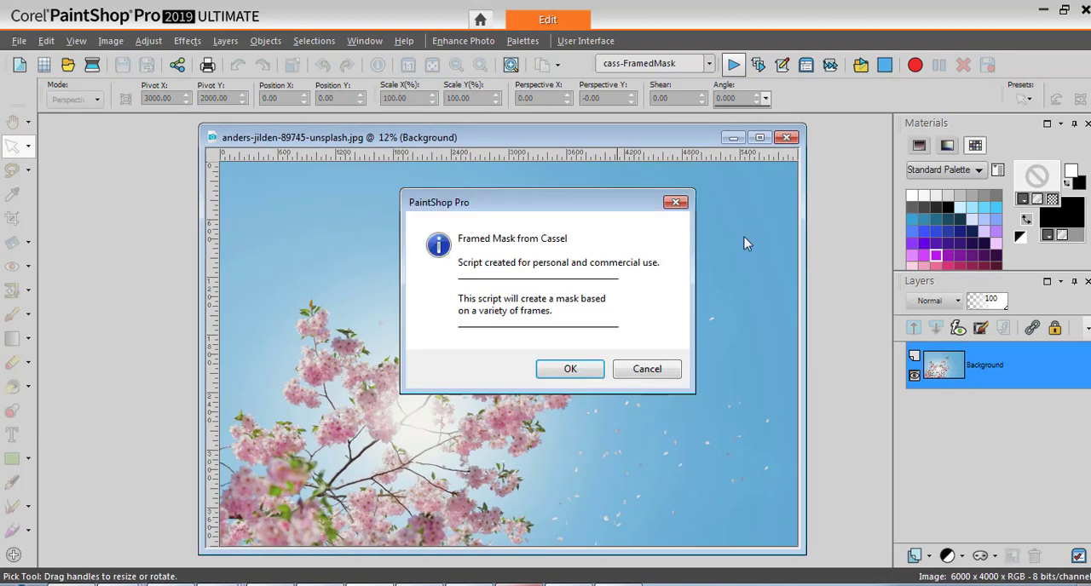
left_click(576, 372)
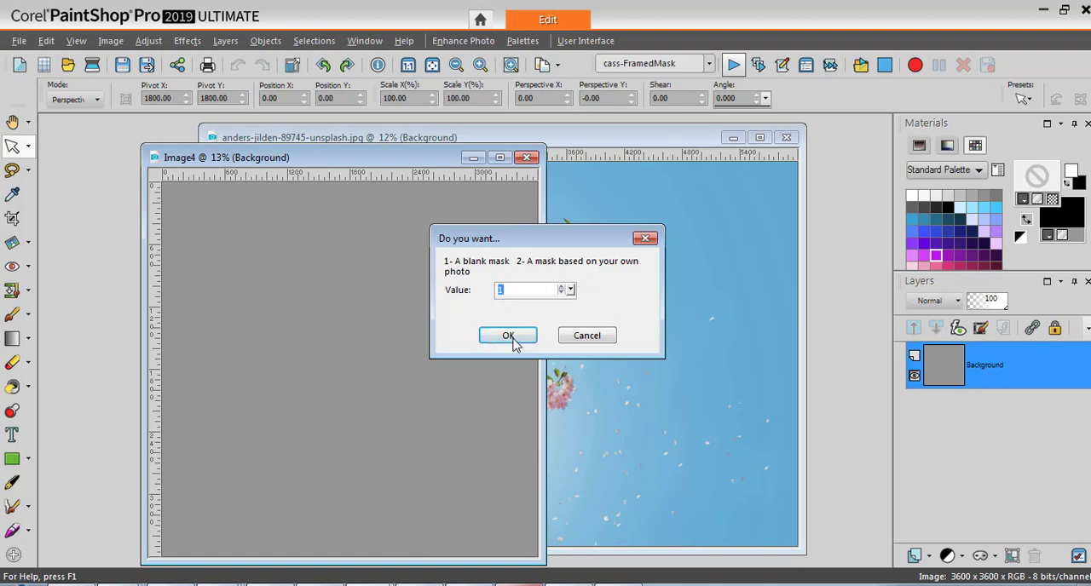
type("2")
left_click(510, 335)
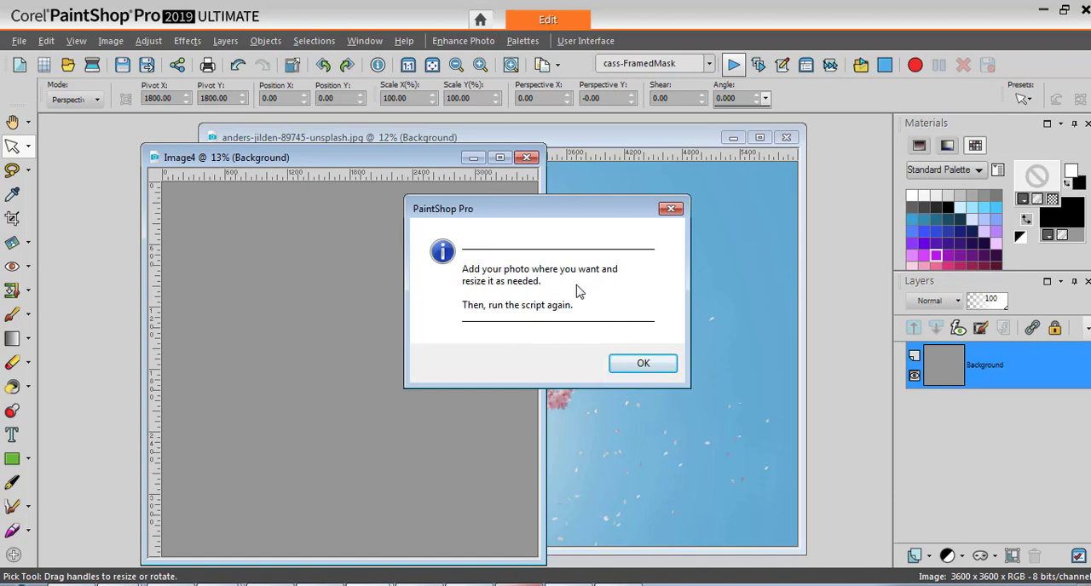
left_click(623, 362)
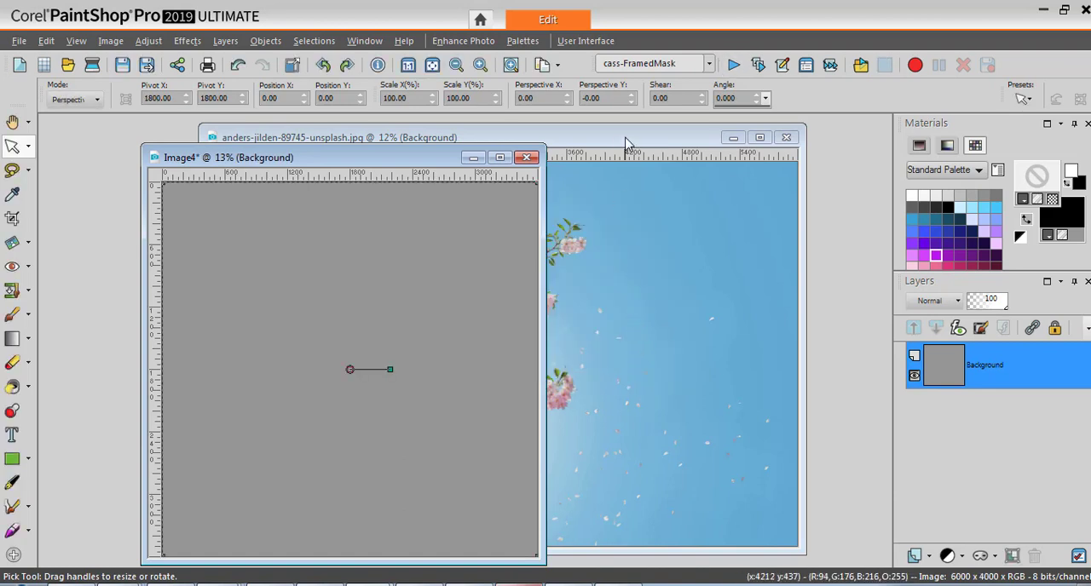
Resize the cherry blossom photo to 2000 pixels wide with the aspect ratio locked.
left_click(629, 142)
left_click_drag(647, 146, 670, 147)
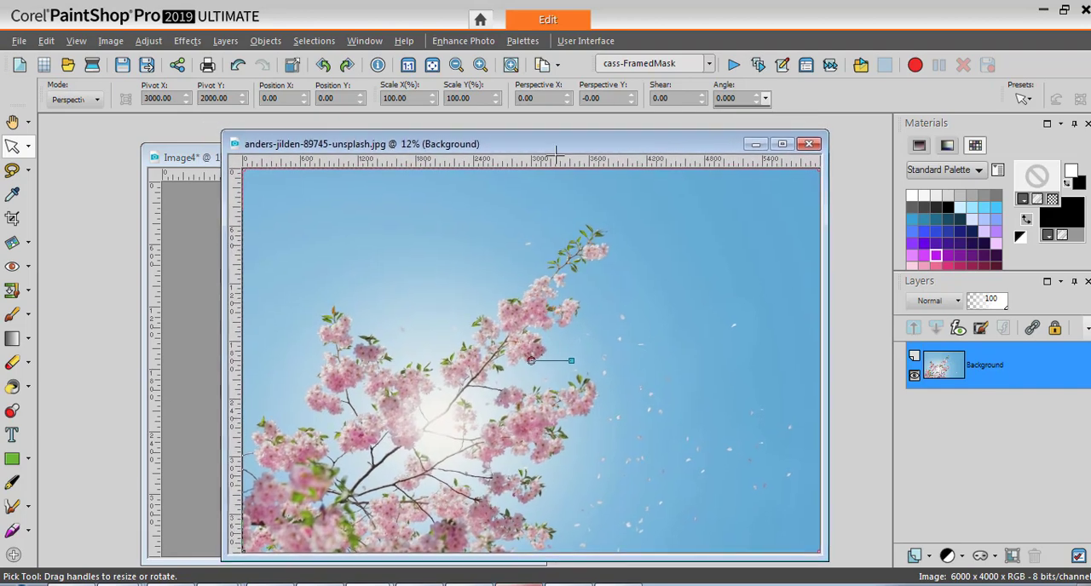
left_click(109, 42)
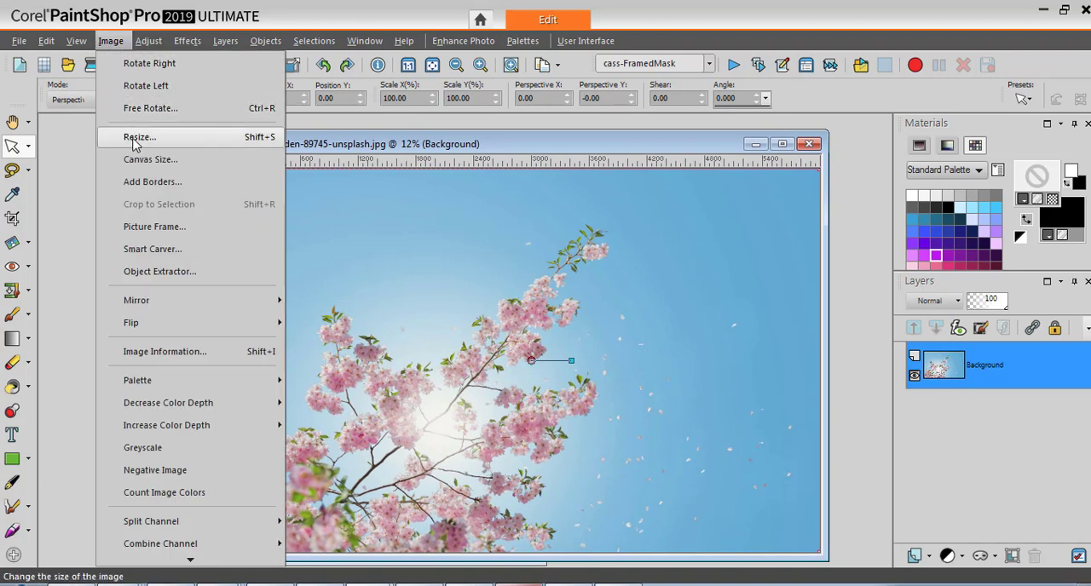
key("Return")
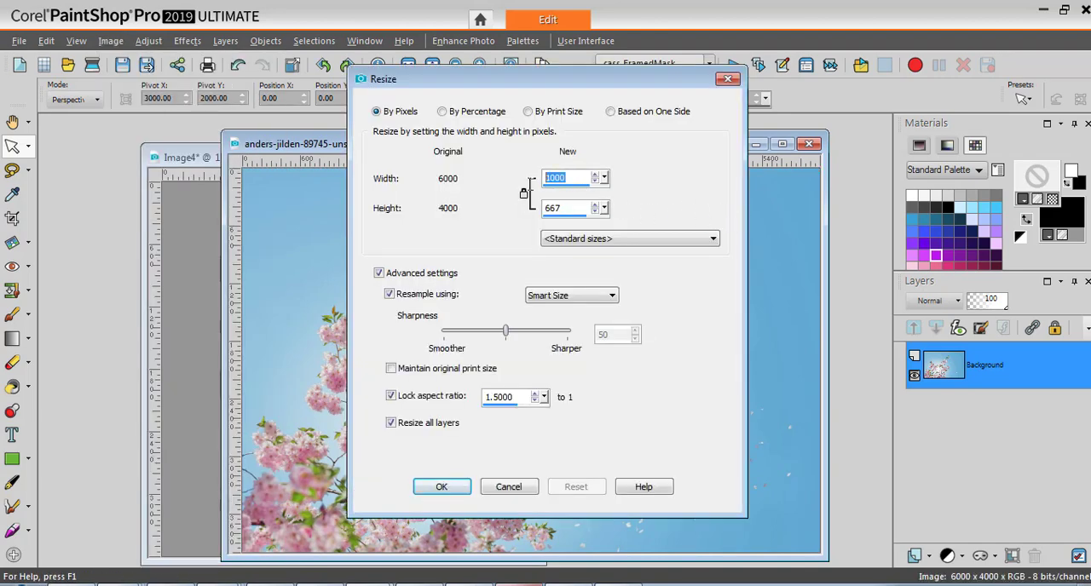
type("20")
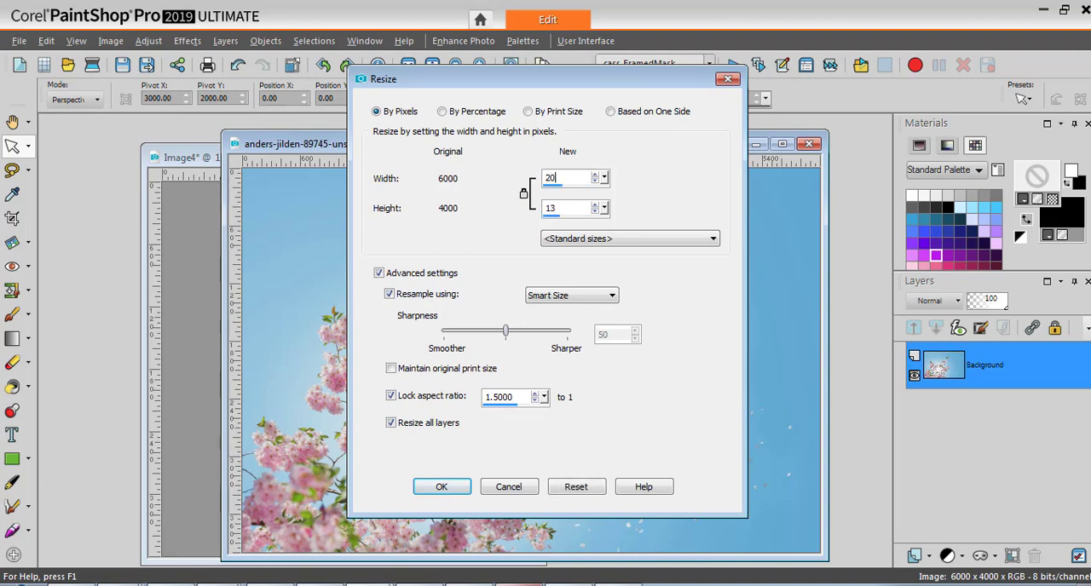
left_click(443, 487)
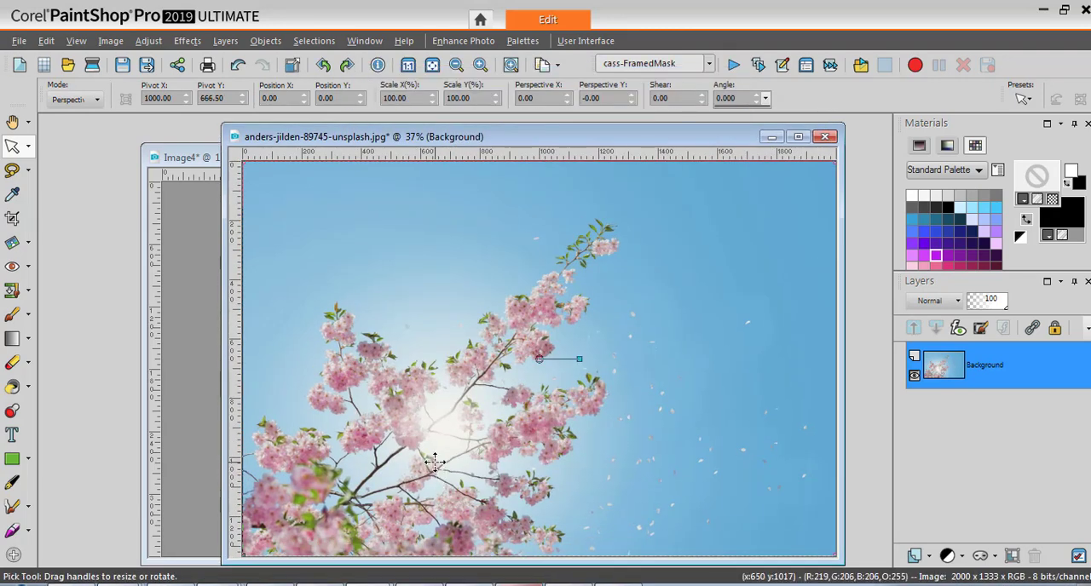
Paste the resized photo as a new layer on the gray mask image and move it to about X 340, Y 248.
left_click(204, 159)
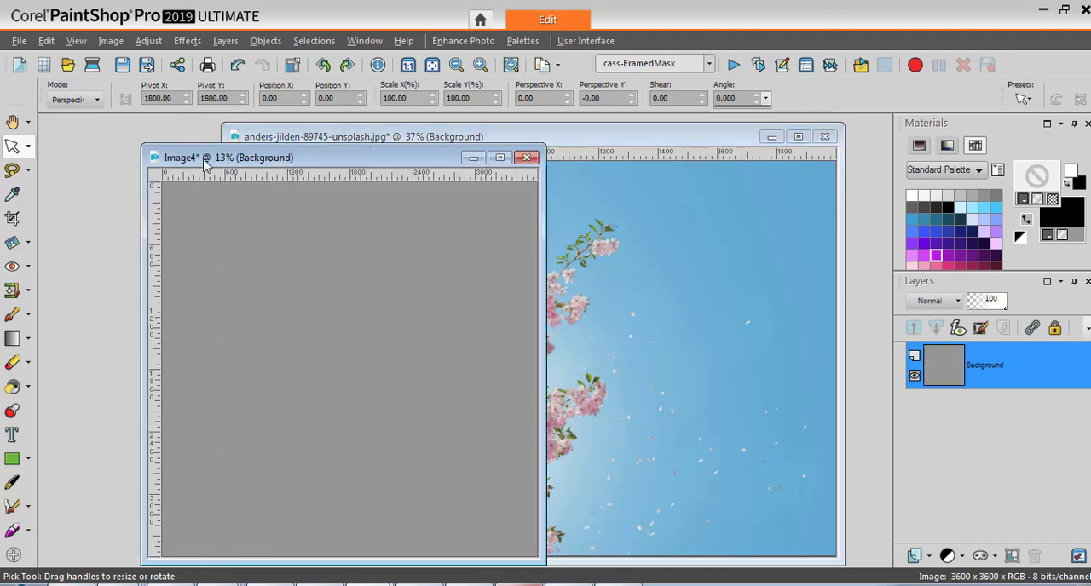
key("ctrl+l")
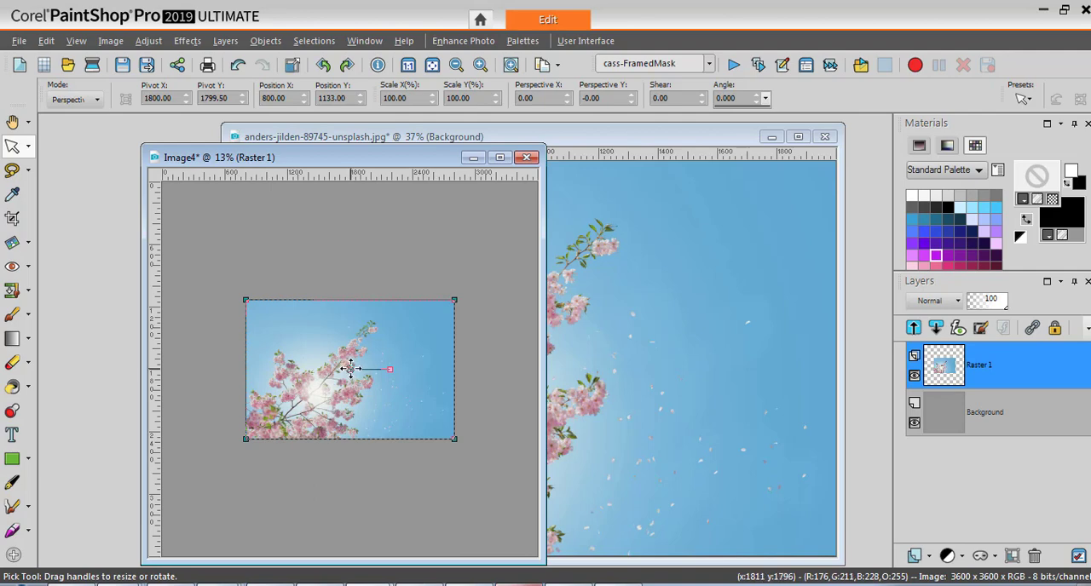
left_click_drag(350, 368, 302, 284)
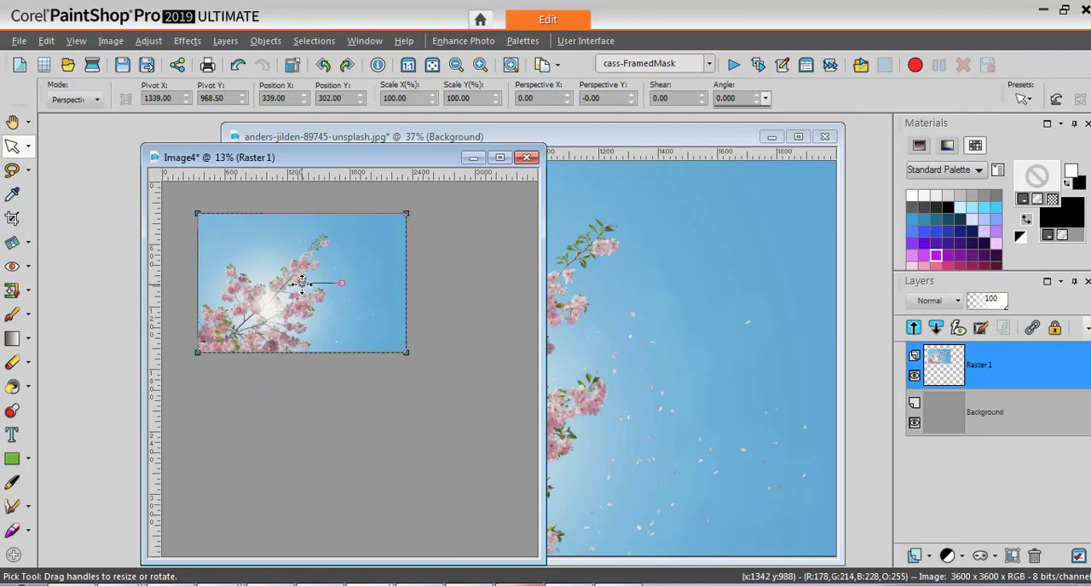
mouse_move(301, 283)
left_mouse_down()
mouse_move(409, 465)
mouse_move(346, 297)
mouse_move(346, 268)
mouse_move(309, 453)
mouse_move(316, 367)
mouse_move(304, 277)
left_mouse_up()
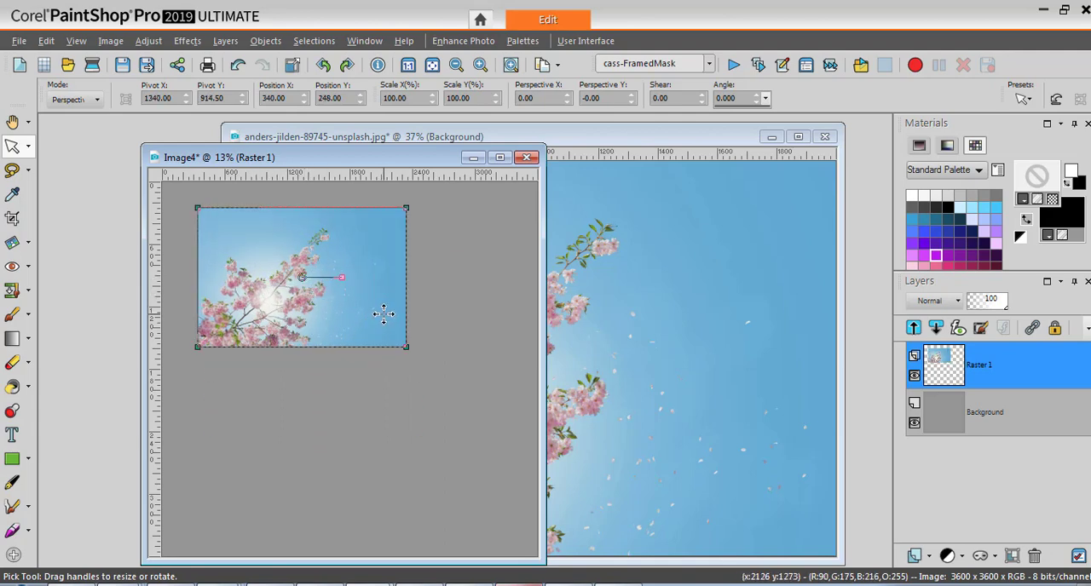
Continue the Framed Mask script with 1 row, 5 columns and a frame thickness of 29, and choose to adjust the frames.
left_click(733, 66)
left_click(546, 332)
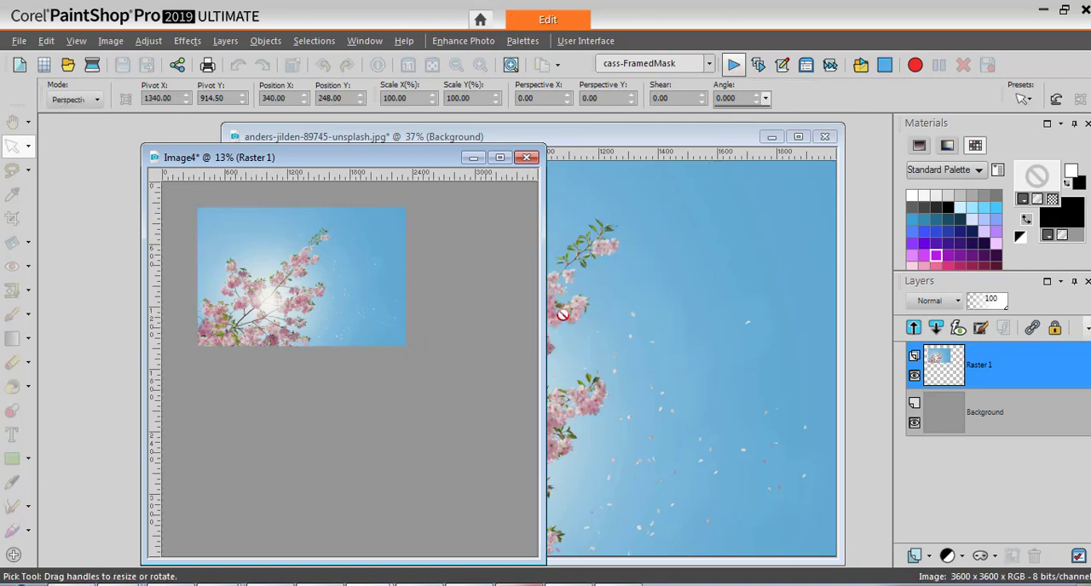
left_click_drag(574, 244, 686, 239)
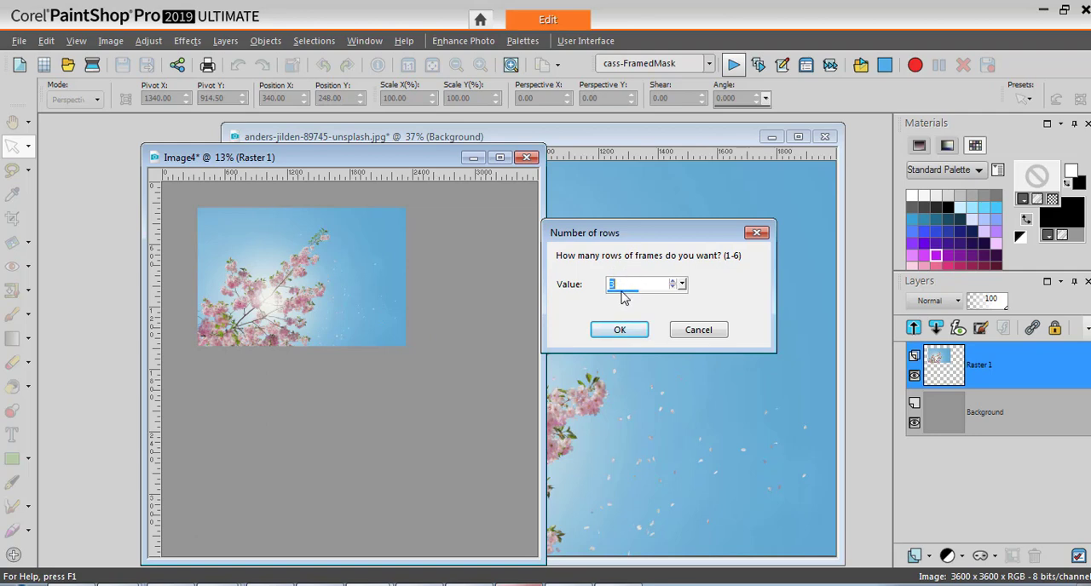
type("2")
type("1")
left_click(620, 330)
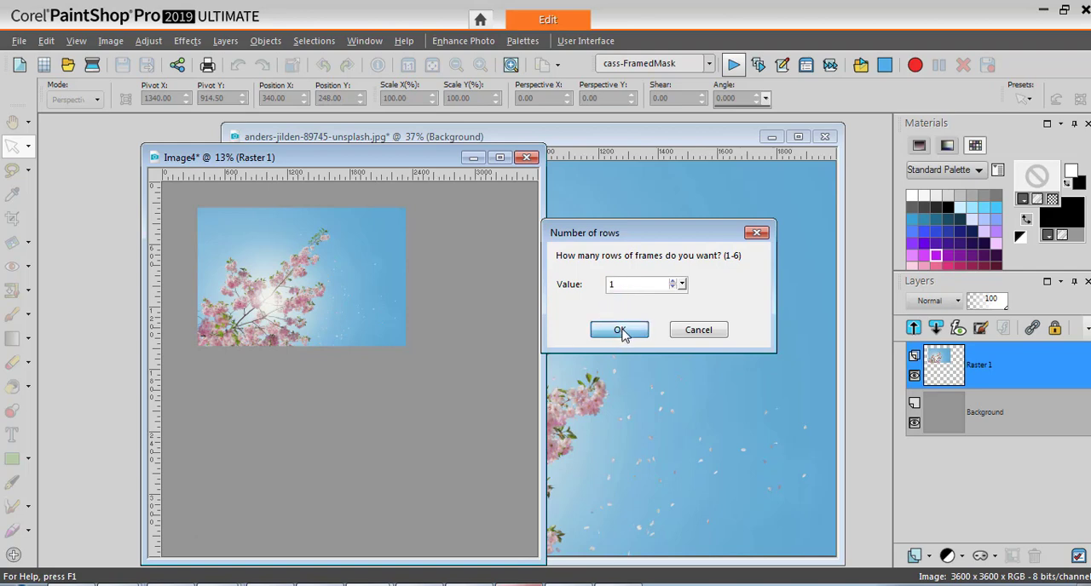
type("5")
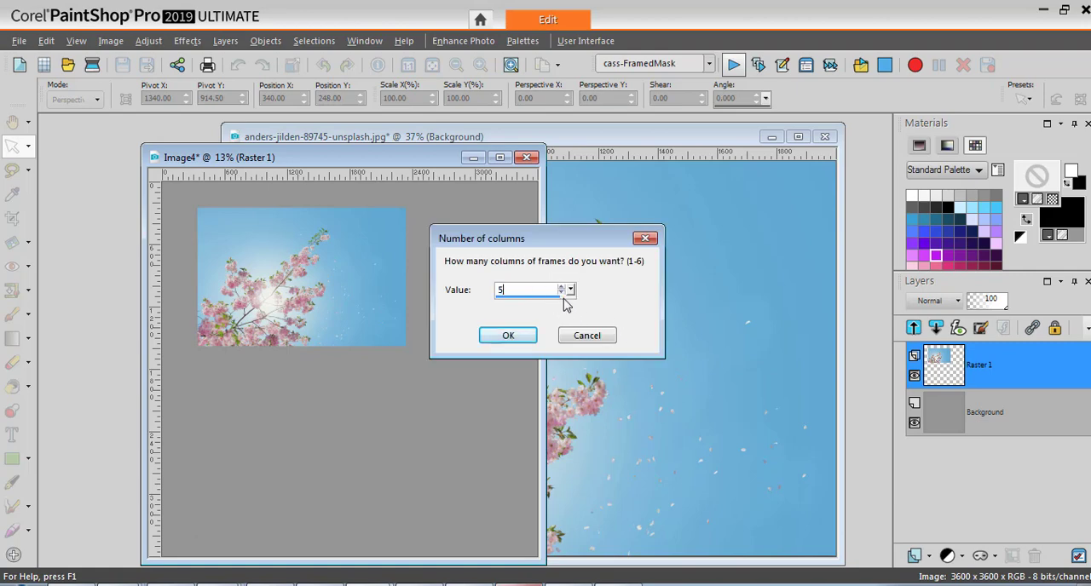
left_click(516, 338)
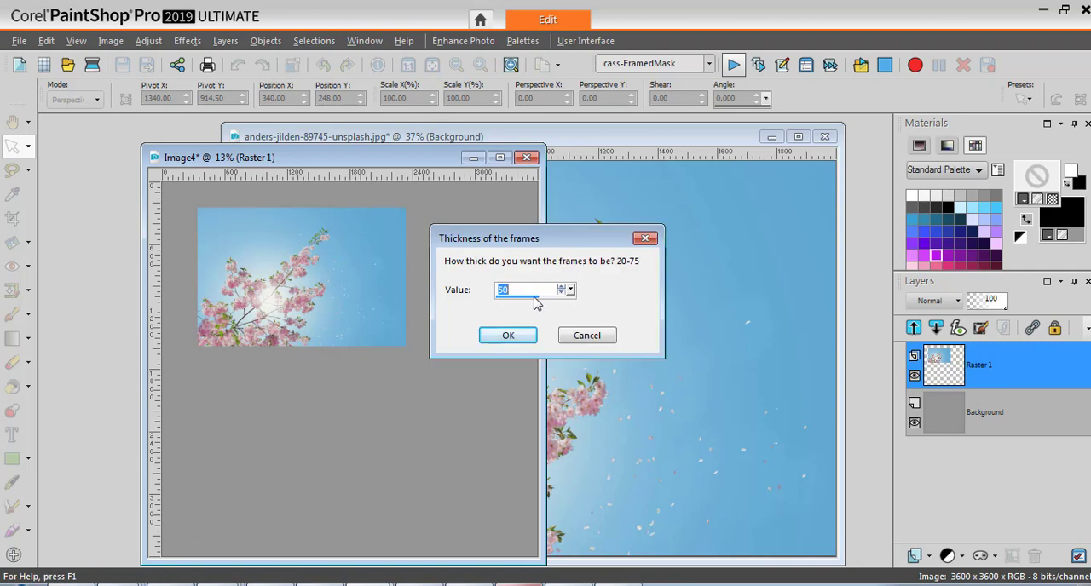
type("29")
left_click(510, 336)
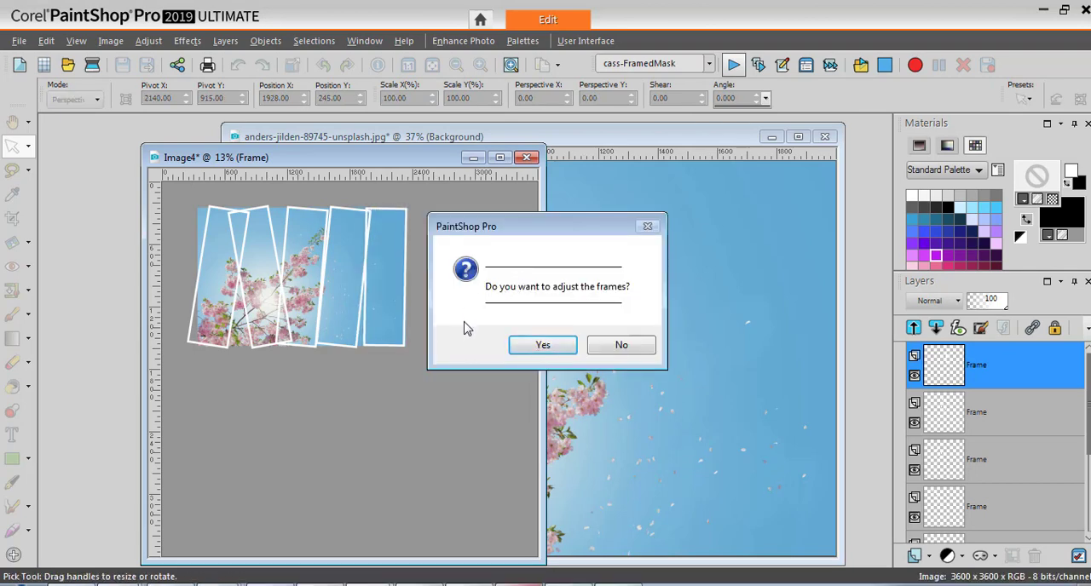
left_click(544, 346)
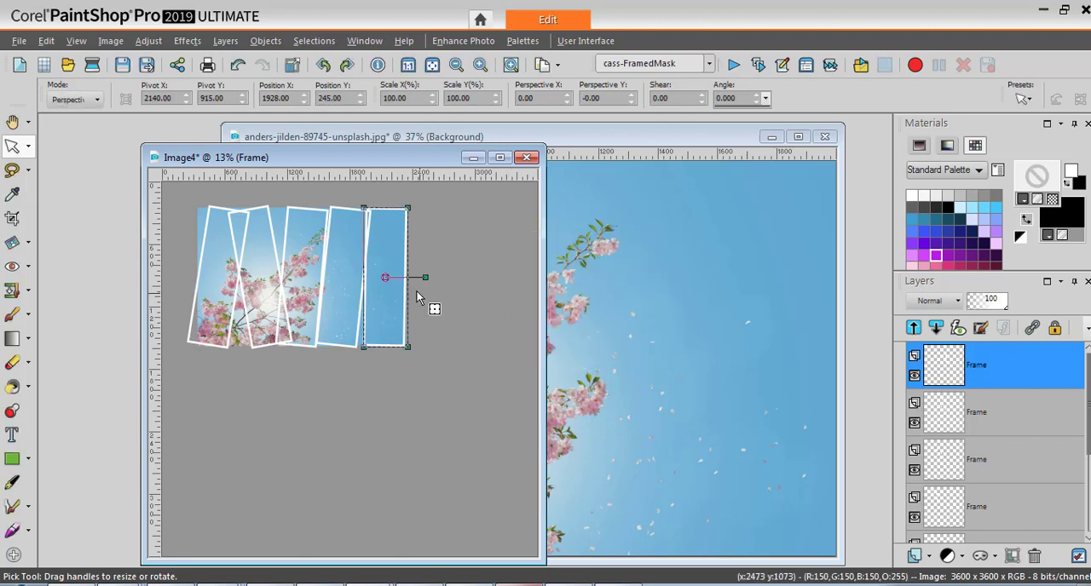
Rotate the fourth frame counterclockwise to an angle of about 350.5 degrees.
left_click_drag(399, 274, 351, 272)
left_click(359, 315)
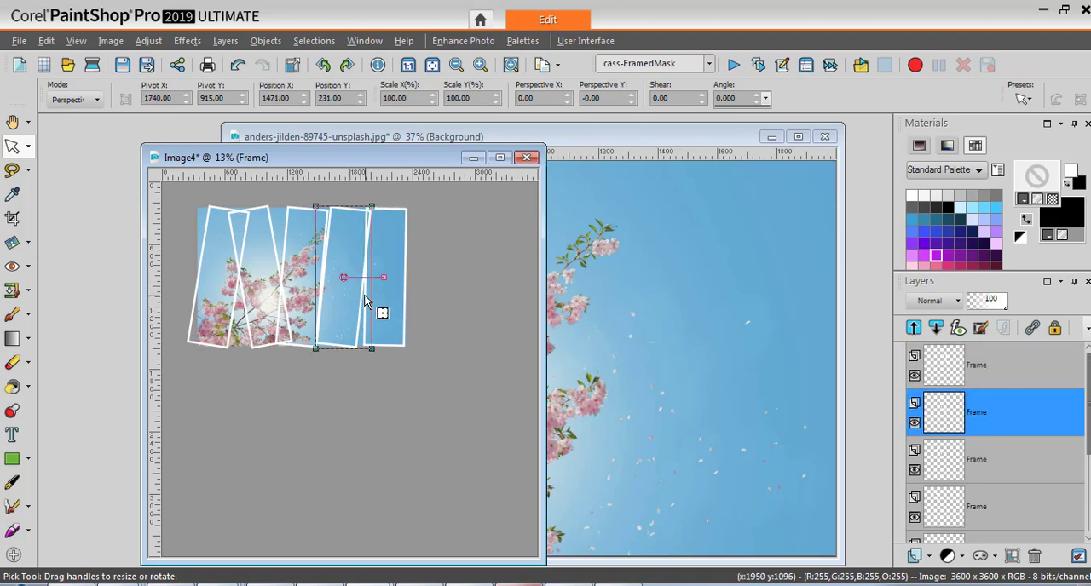
left_click_drag(382, 275, 385, 270)
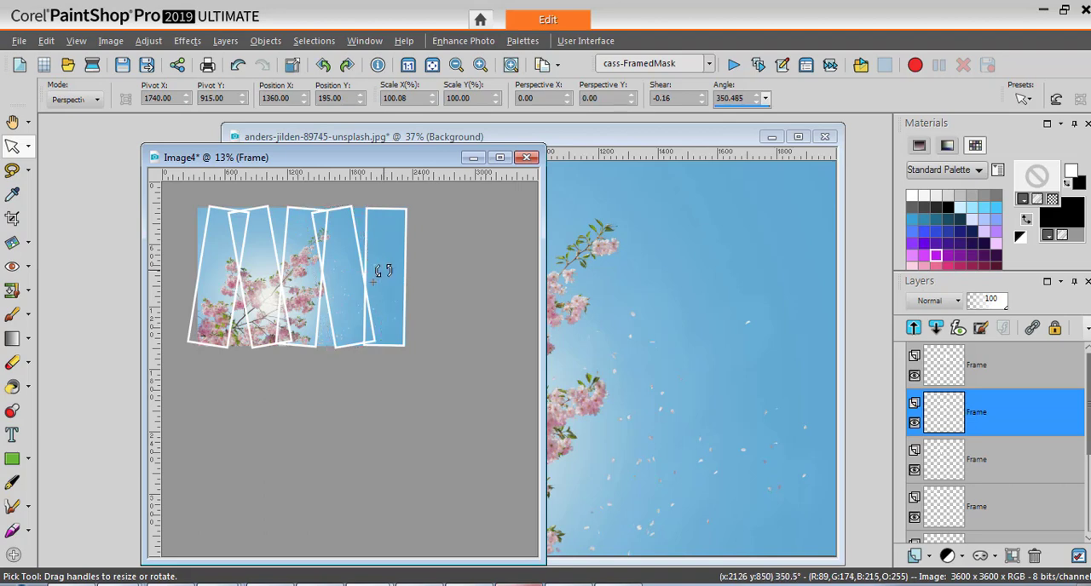
Shift the third frame to about X 1060, the fourth to about X 1459 and the fifth to about X 1866.
left_click(286, 239)
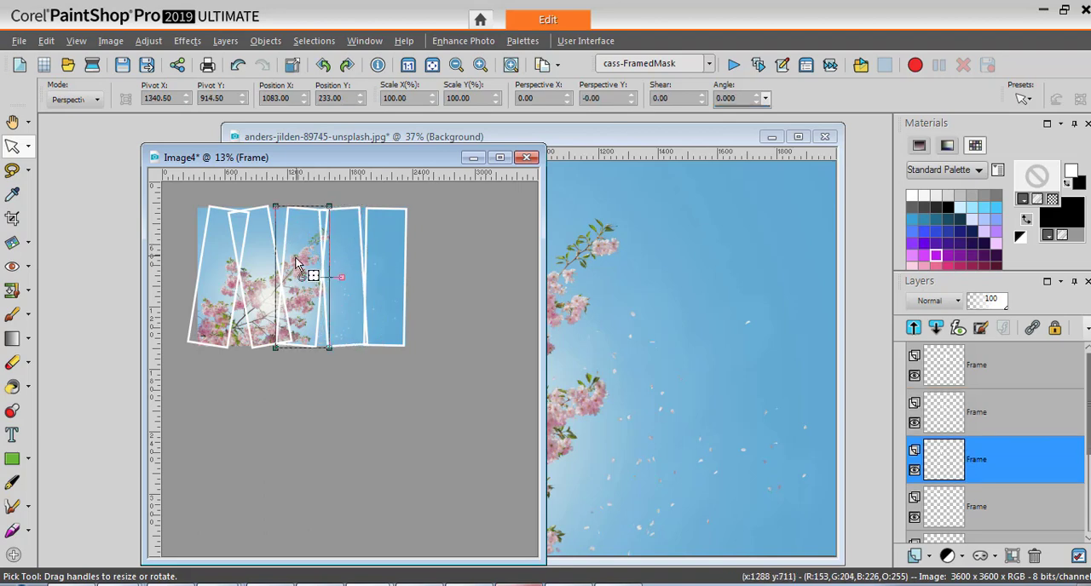
left_click_drag(304, 274, 301, 276)
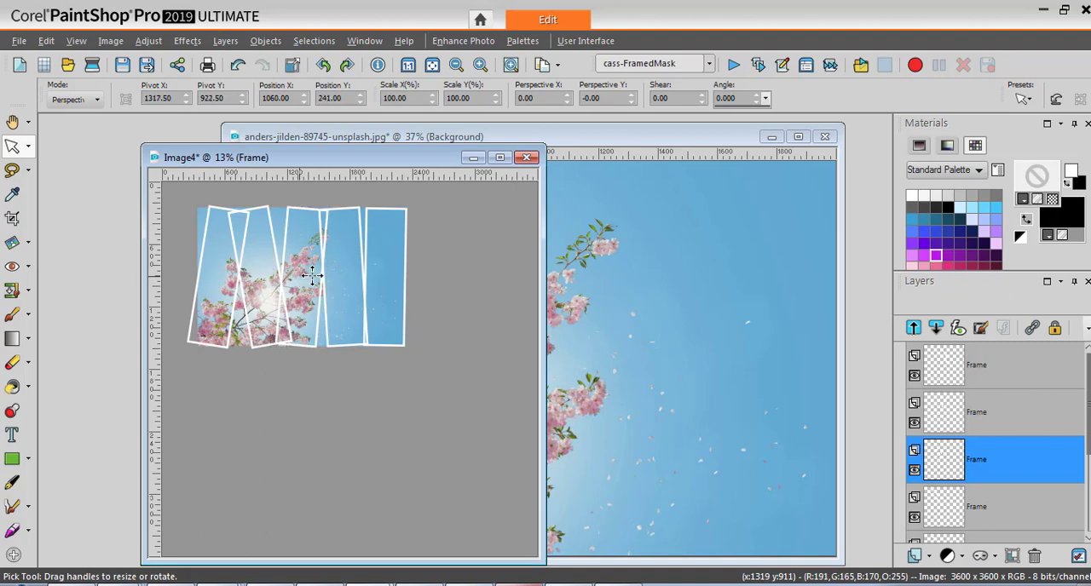
left_click(363, 265)
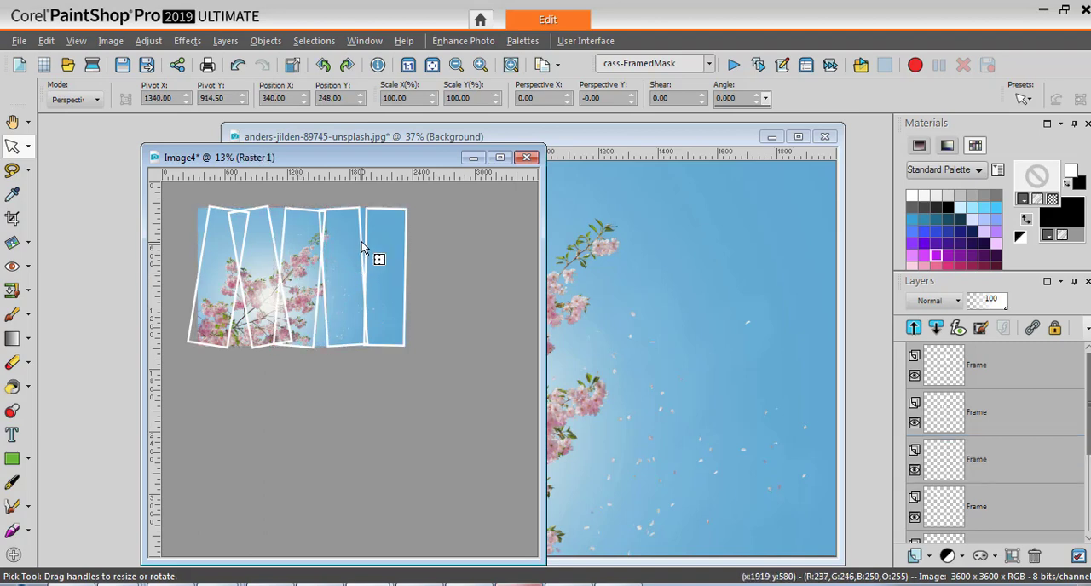
left_click(367, 256)
left_click_drag(339, 277, 335, 279)
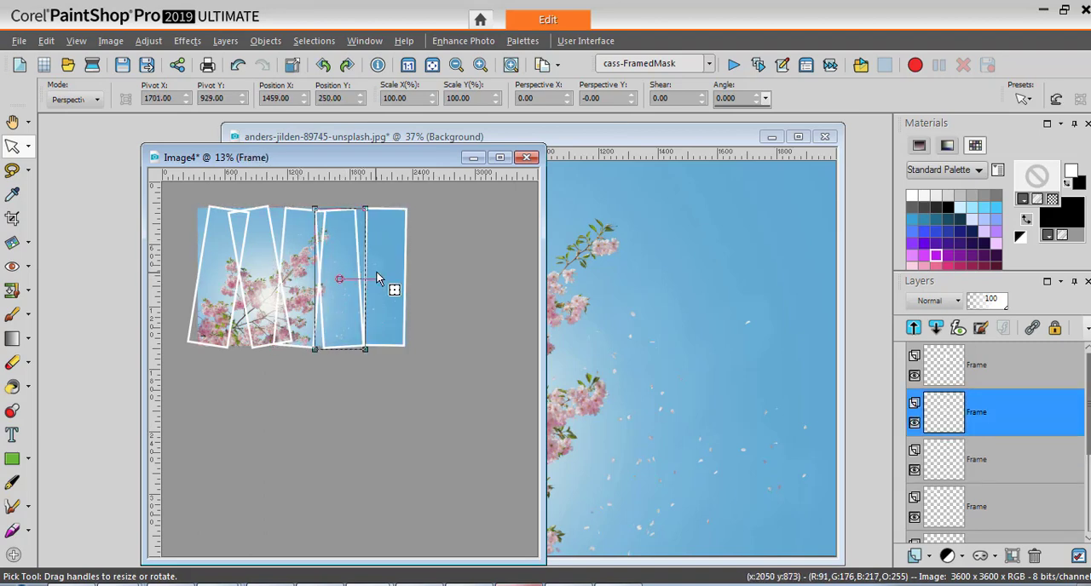
left_click(404, 275)
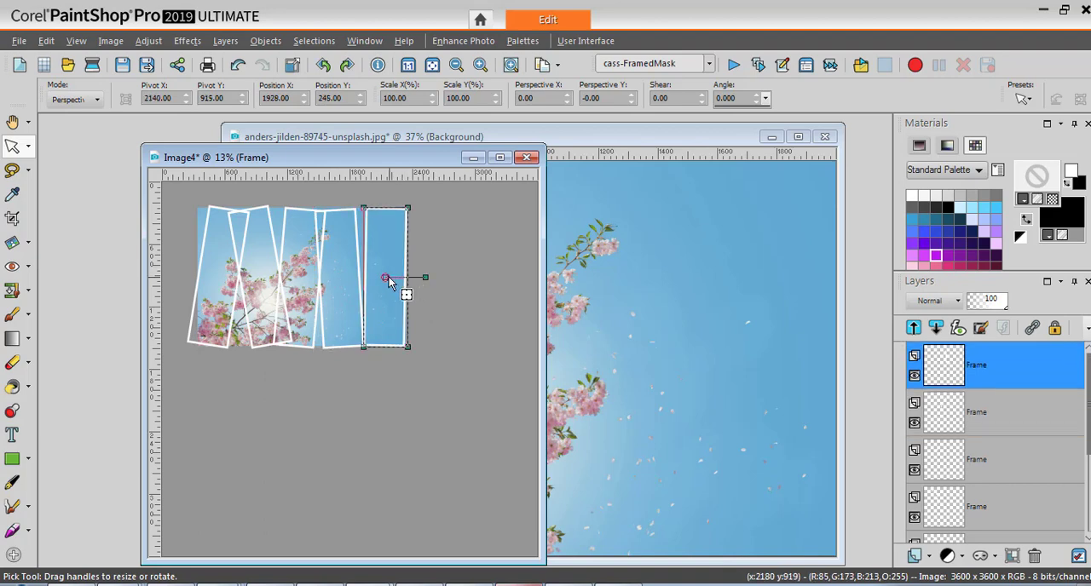
left_click_drag(381, 277, 374, 278)
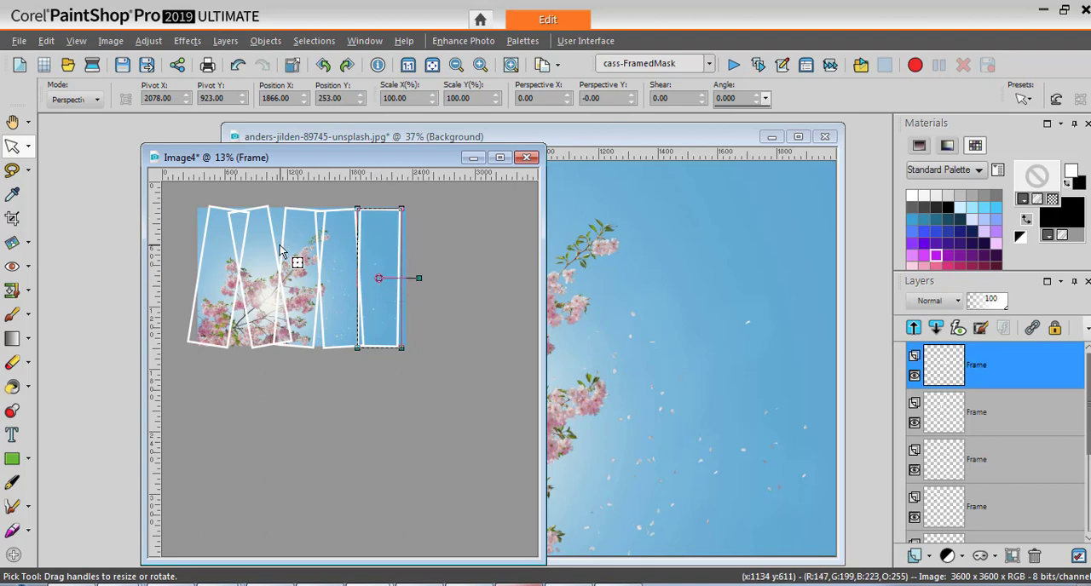
Run the script again and continue with Framed Mask step 3 to mask the photo to the adjusted frames.
left_click(734, 67)
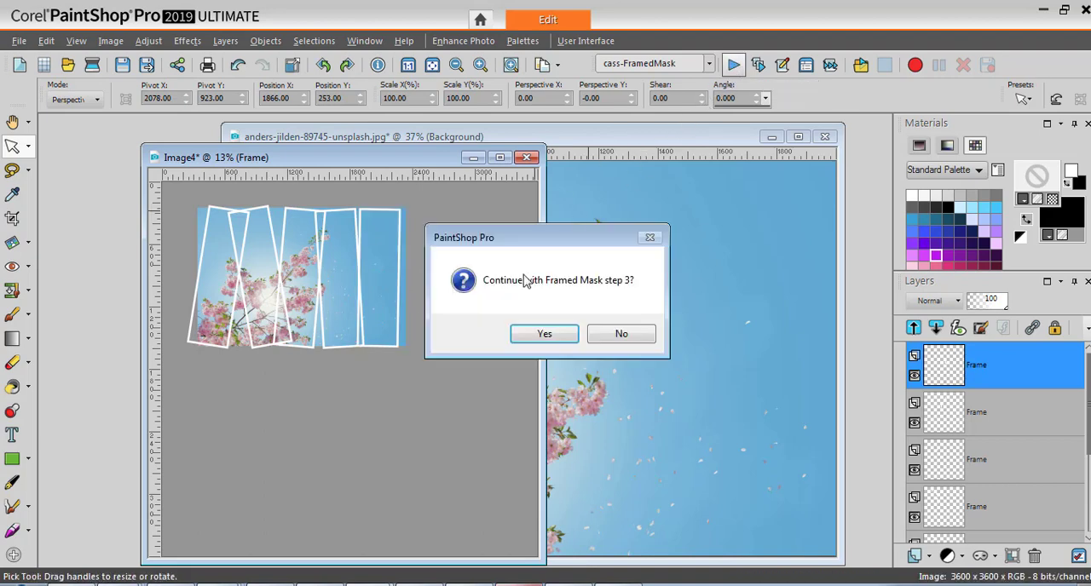
left_click(542, 335)
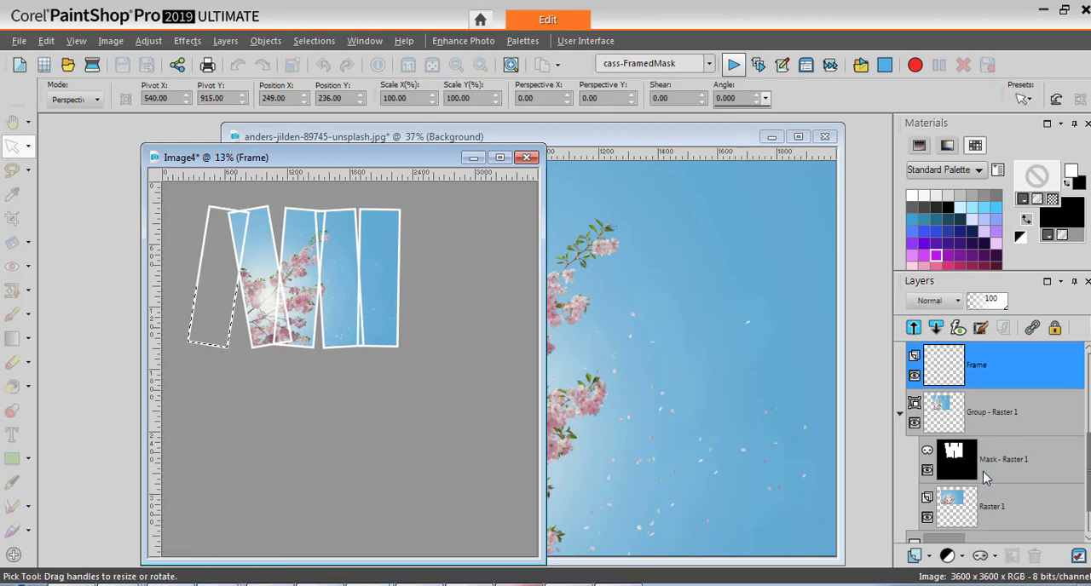
left_click(985, 479)
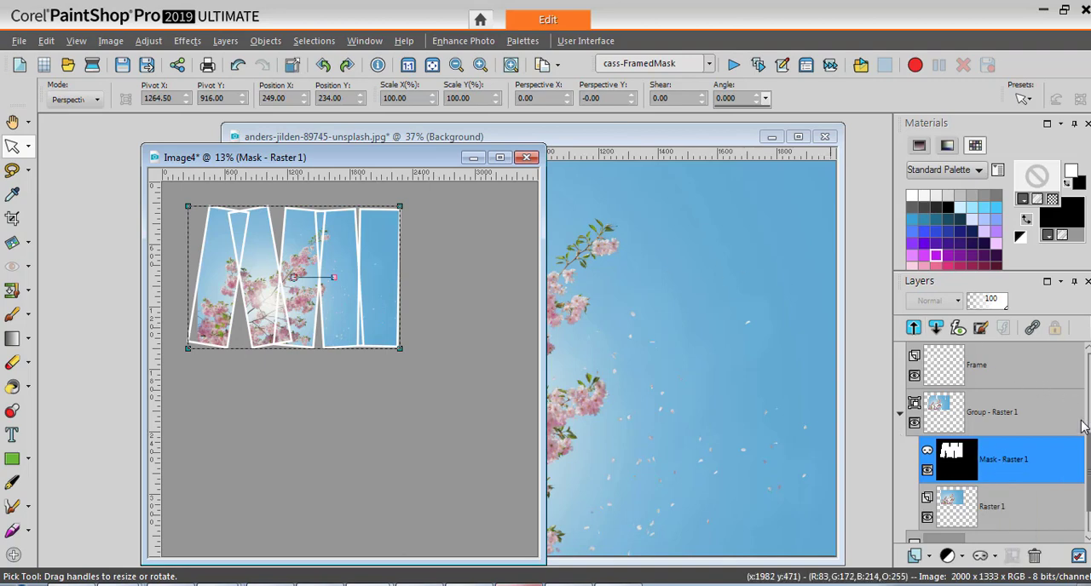
Apply an Inner Bevel with width 4 and smoothness 31 to the fifth frame.
left_click_drag(1089, 447, 1090, 367)
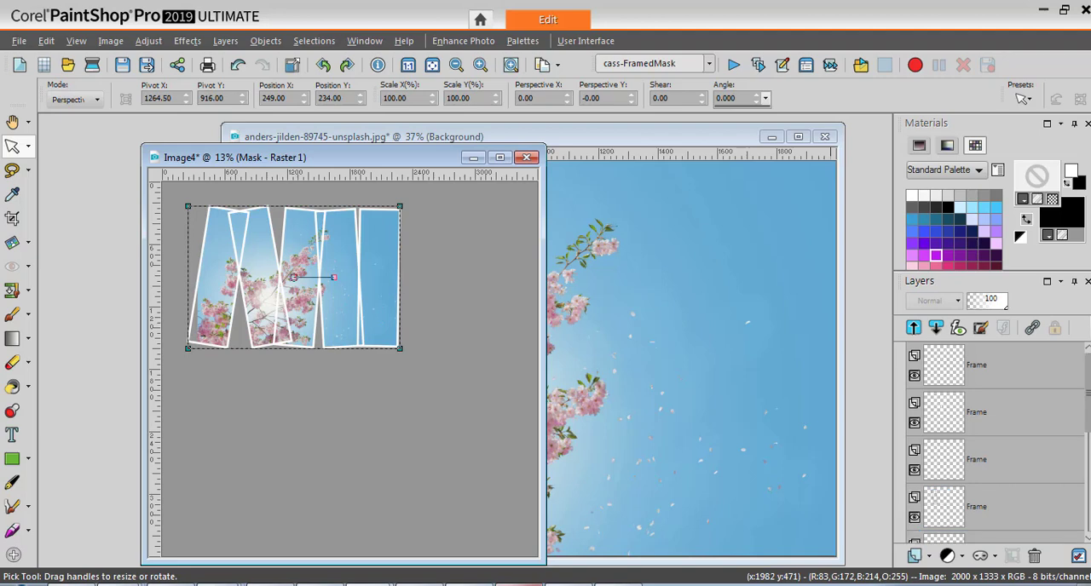
left_click(948, 377)
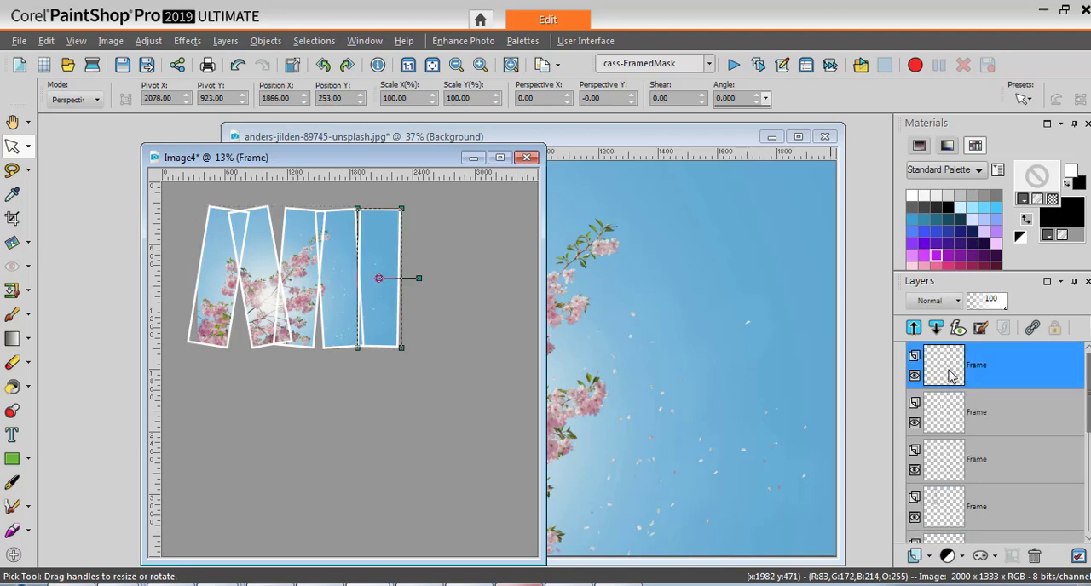
left_click(186, 41)
mouse_move(293, 113)
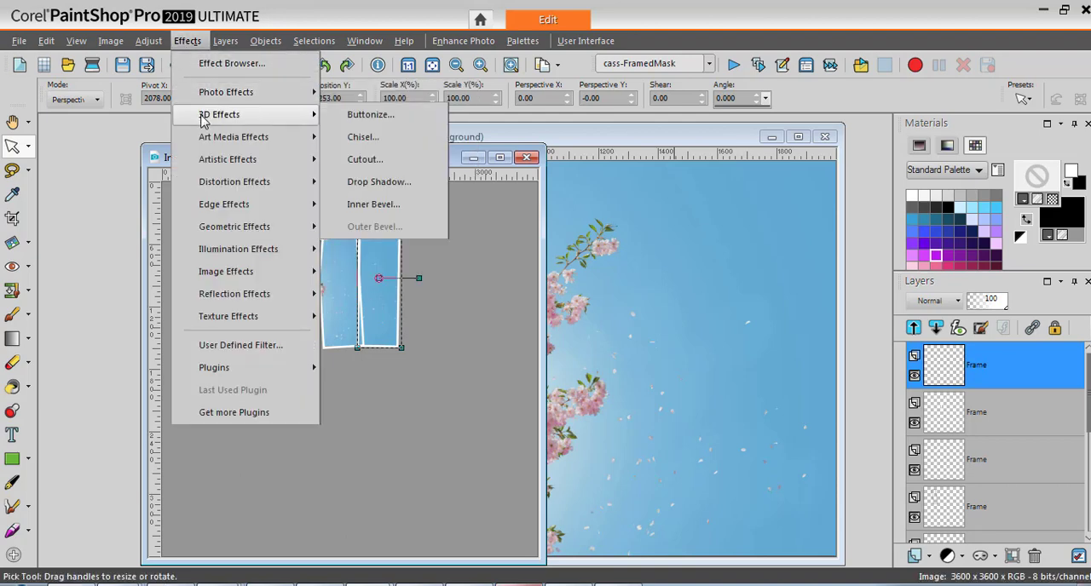
left_click(407, 210)
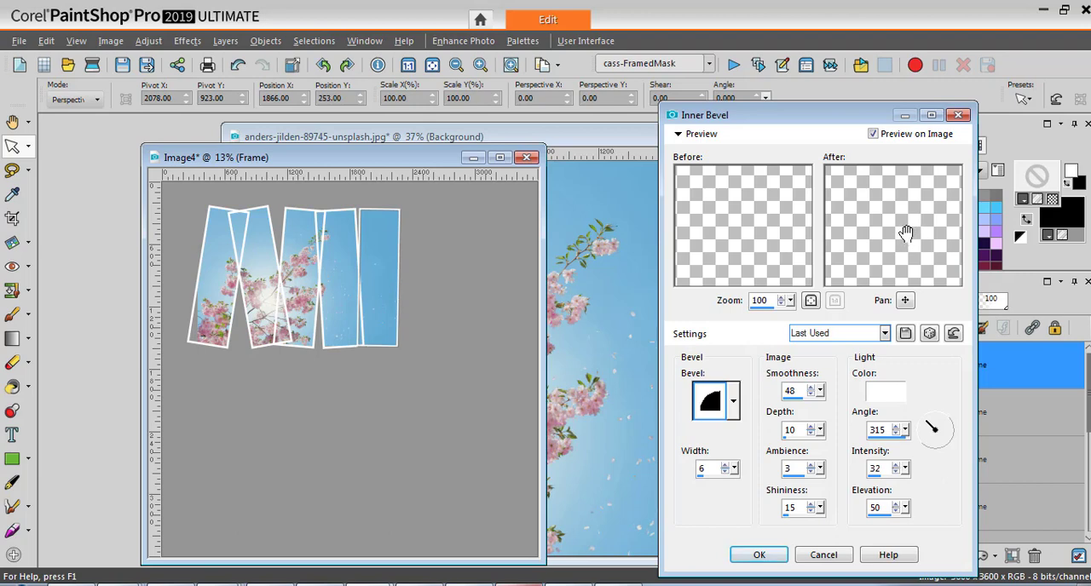
double_click(699, 475)
type("4")
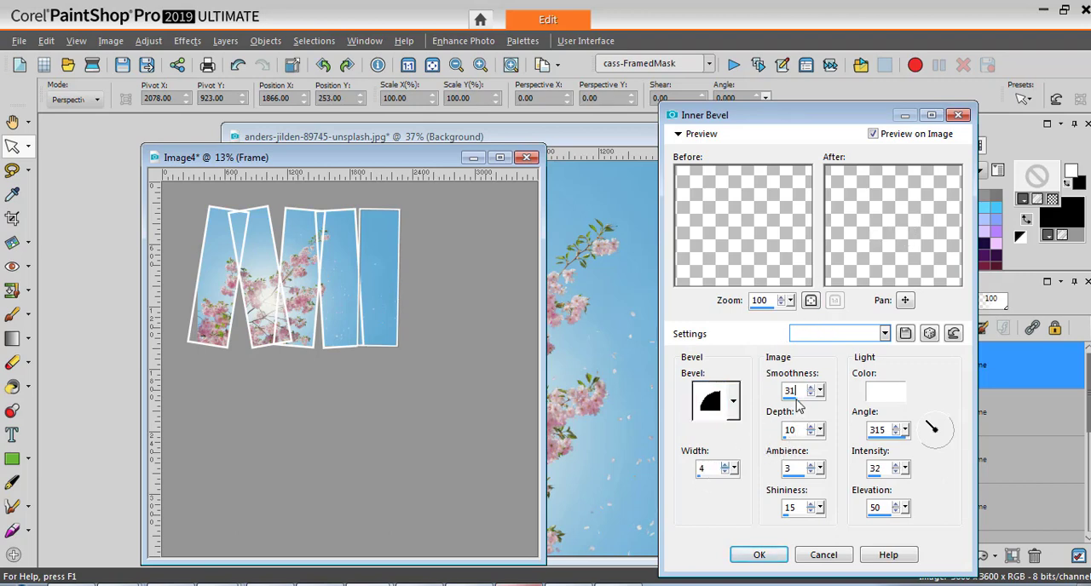
left_click_drag(796, 399, 785, 420)
left_click_drag(919, 252, 815, 249)
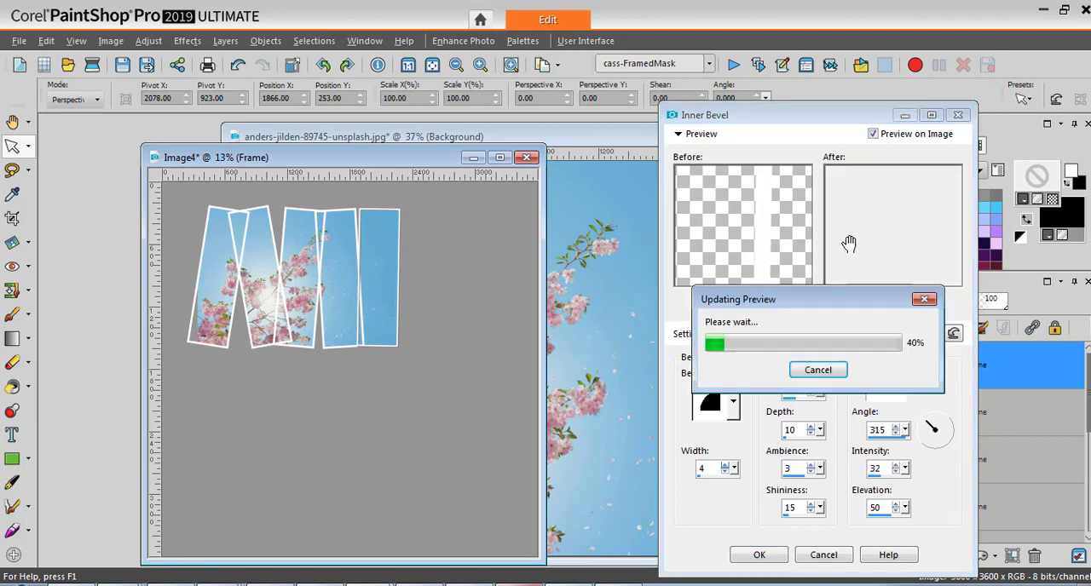
left_click_drag(907, 246, 904, 240)
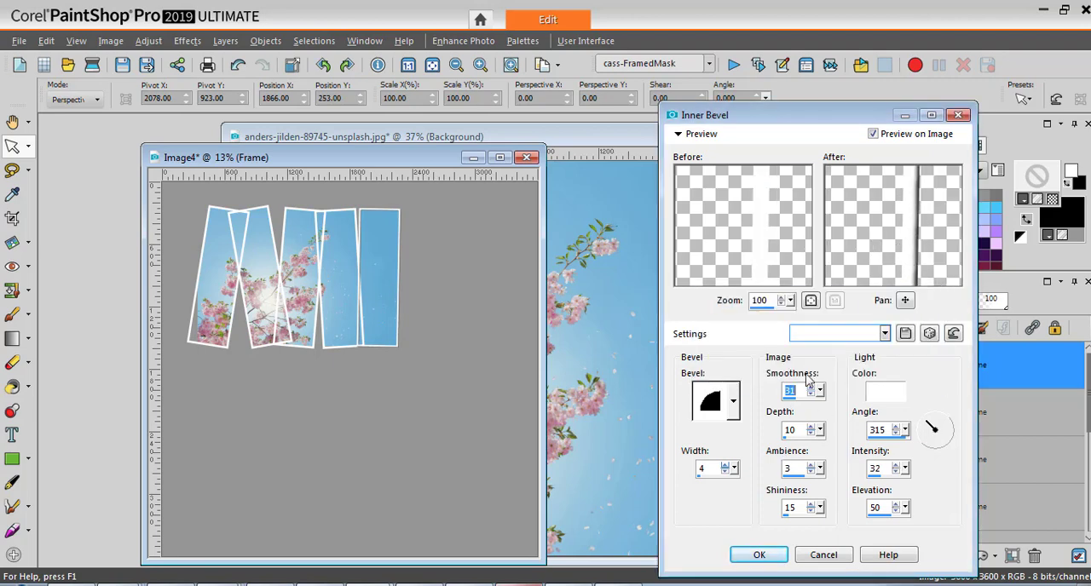
left_click(760, 554)
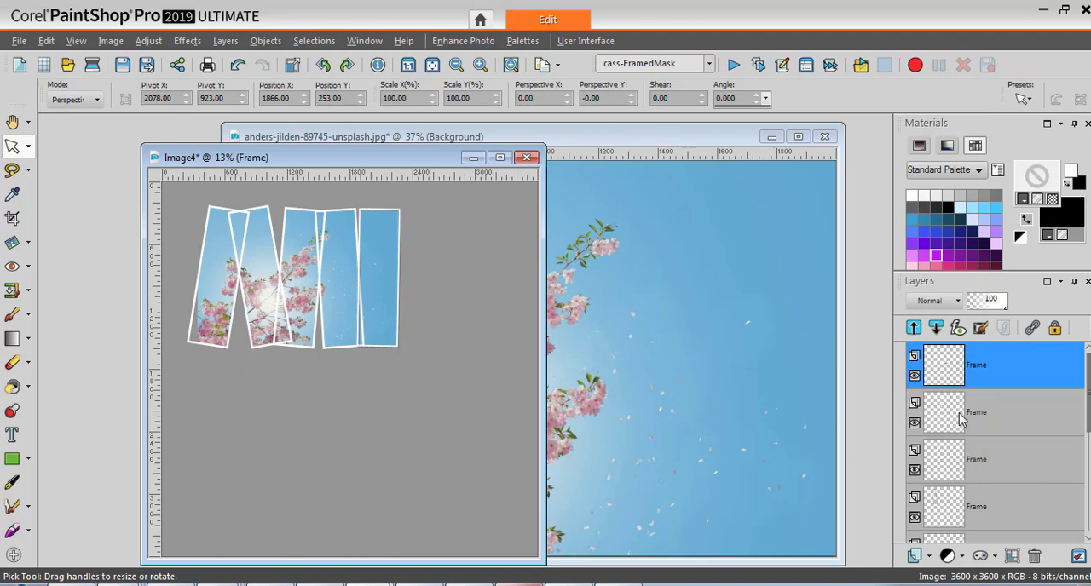
Repeat the same Inner Bevel on each of the other four frame layers.
left_click(948, 419)
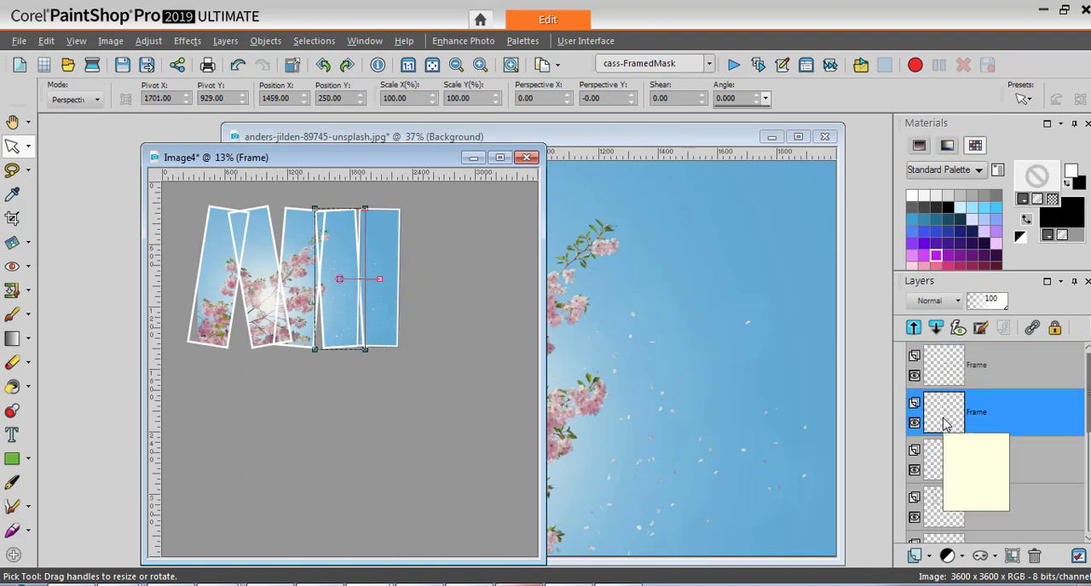
key("ctrl+y")
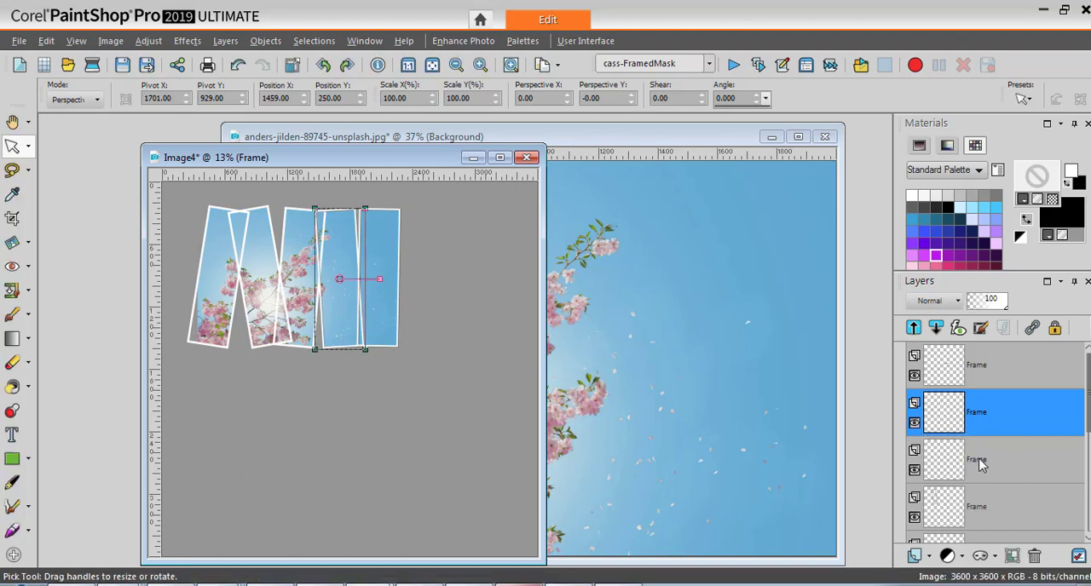
left_click(974, 463)
key("ctrl+y")
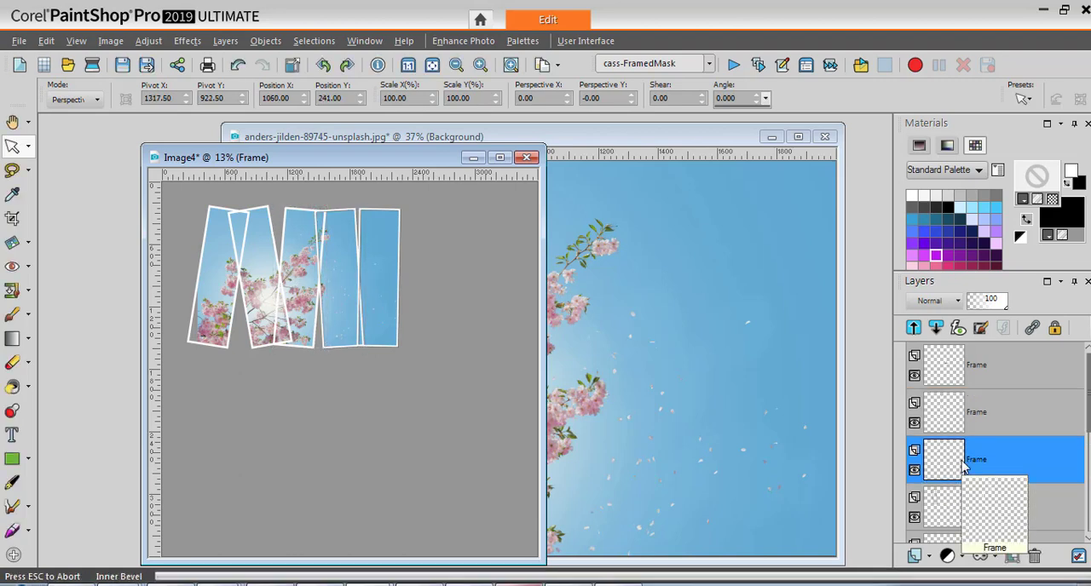
left_click(946, 508)
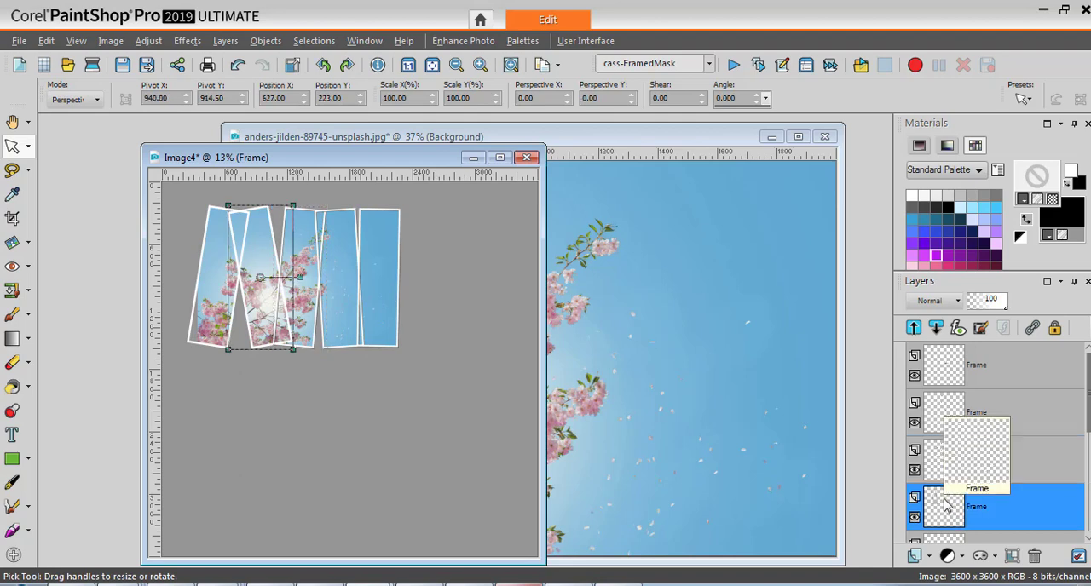
key("ctrl+y")
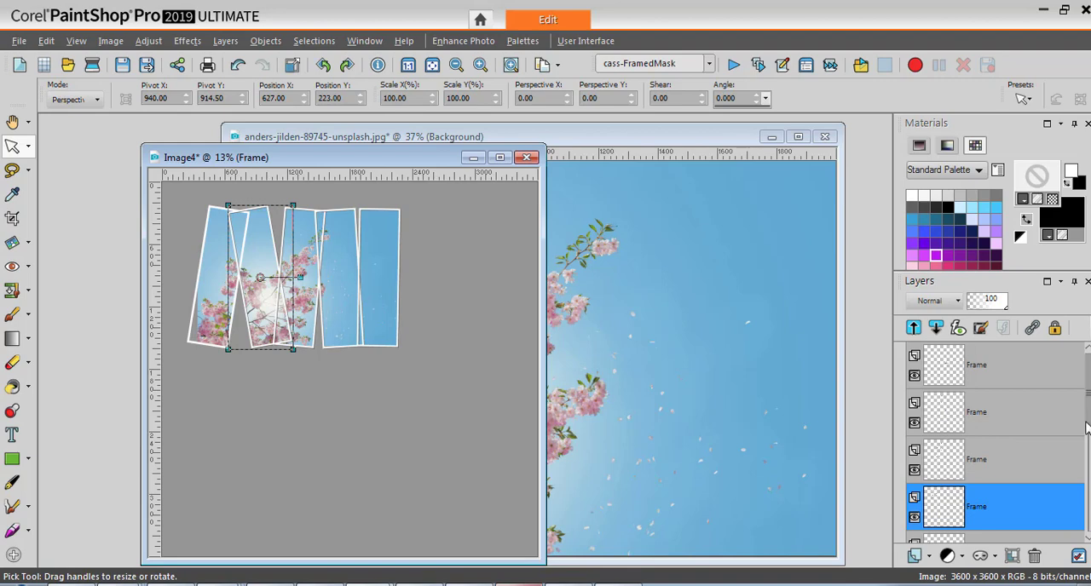
scroll(1087, 424, "down", 1)
left_click(948, 505)
mouse_move(948, 505)
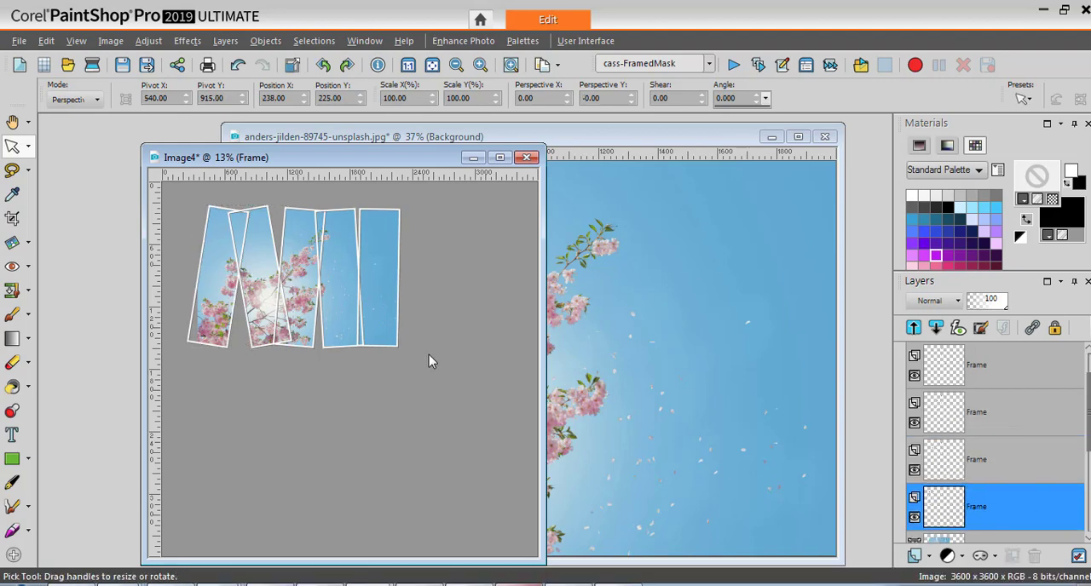
Add a Drop Shadow on a new layer to the first frame with vertical and horizontal offsets 5, opacity 81 and blur 5.
left_click(188, 41)
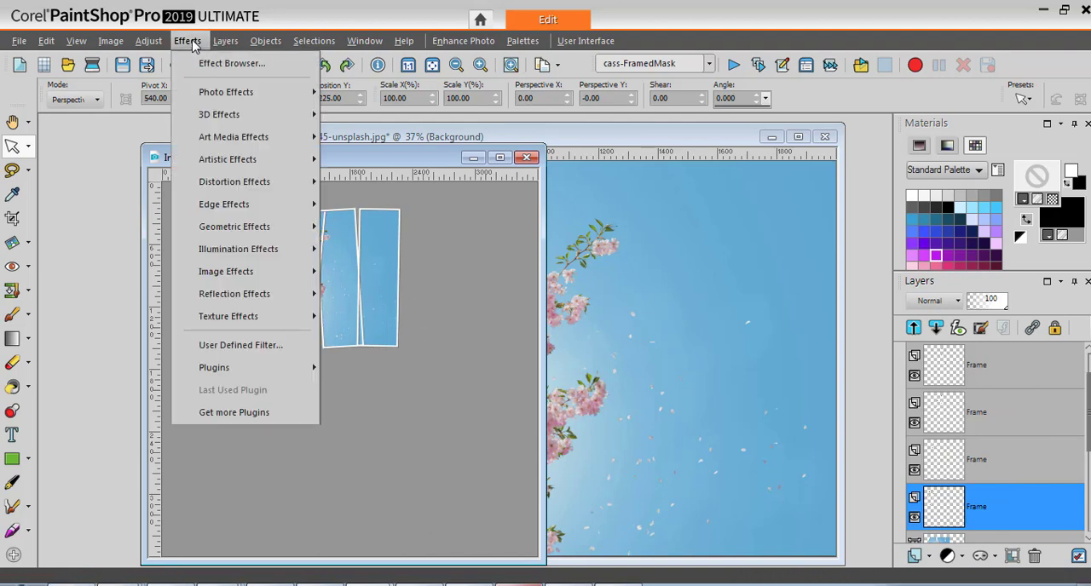
mouse_move(277, 114)
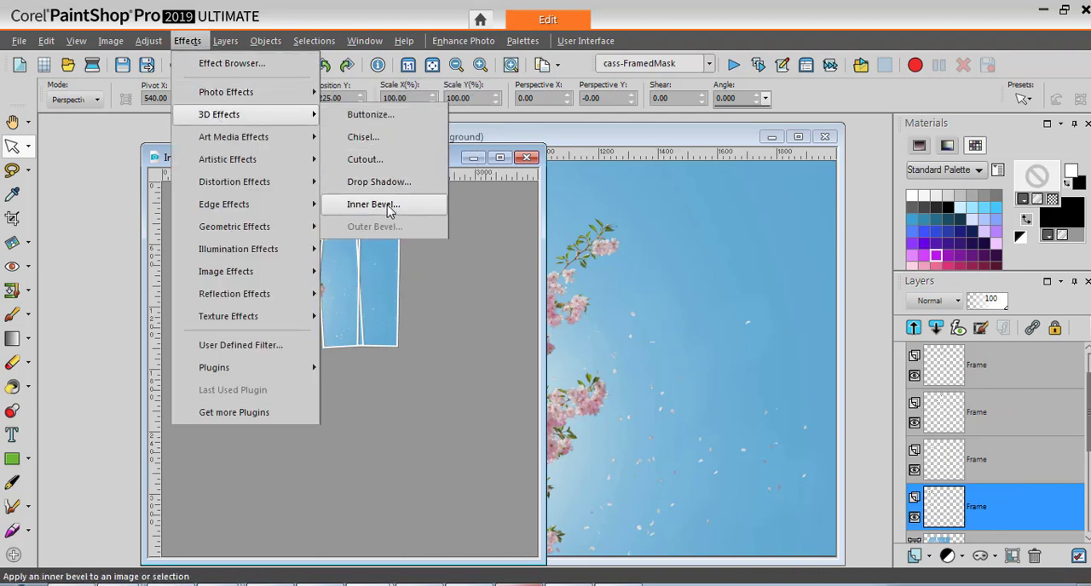
left_click(397, 183)
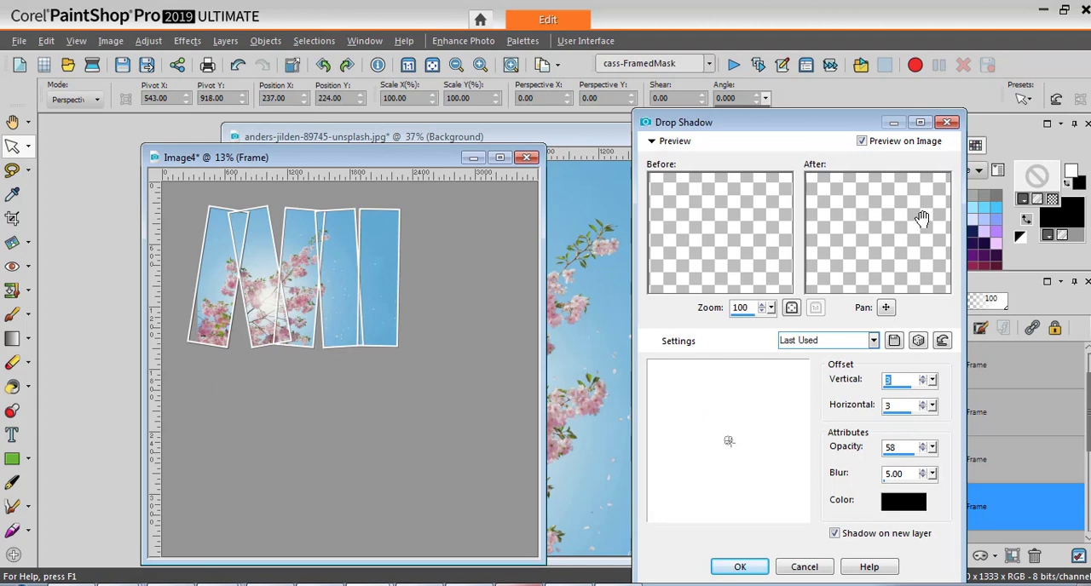
left_click_drag(824, 237, 882, 284)
type("5")
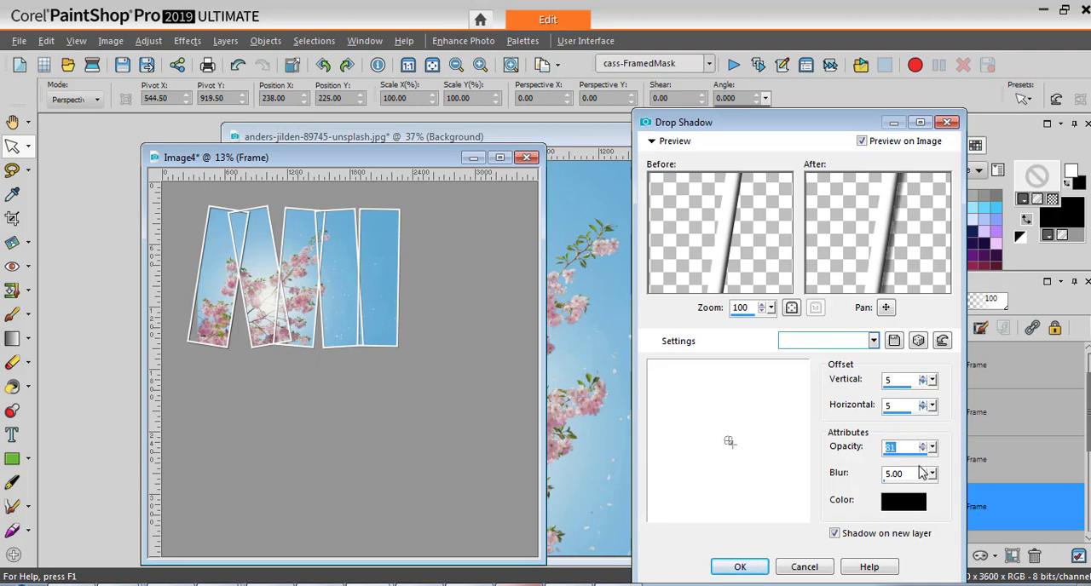
left_click(741, 568)
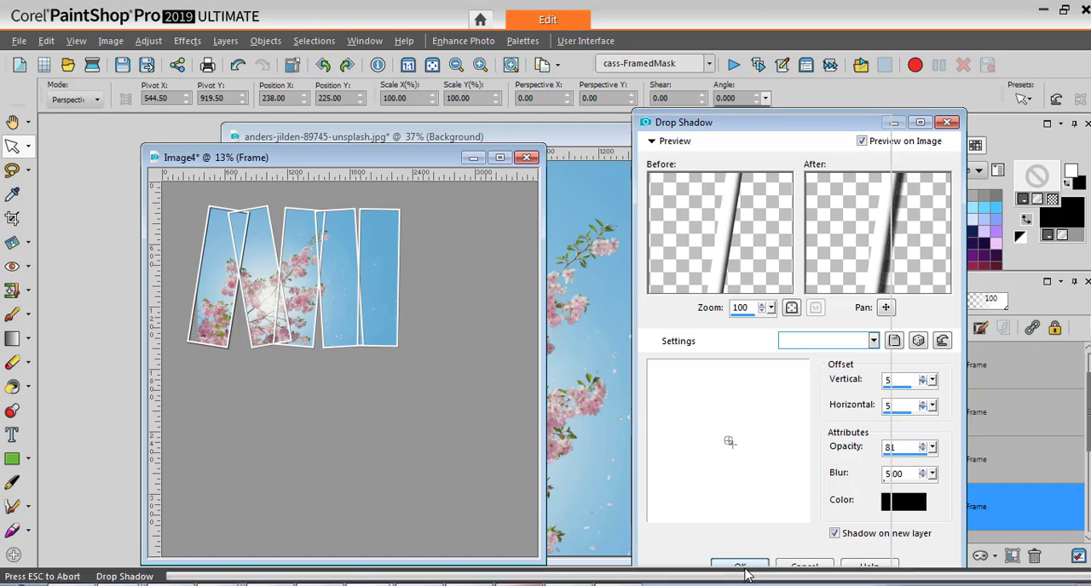
Repeat the same Drop Shadow on the second, third, fourth and fifth frame layers.
left_click(977, 509)
left_click(956, 420)
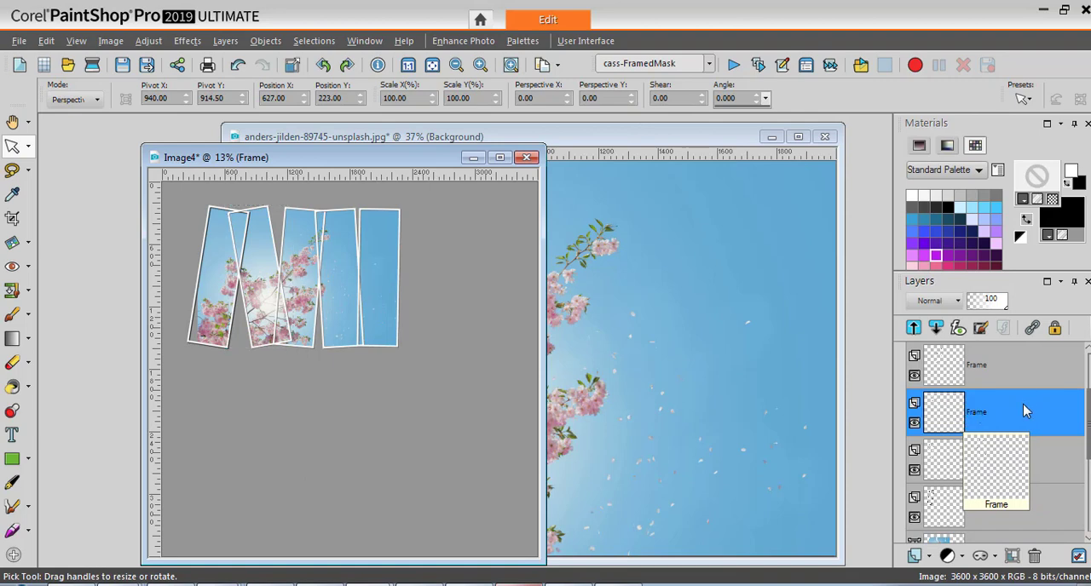
left_click(989, 452)
left_click(959, 368)
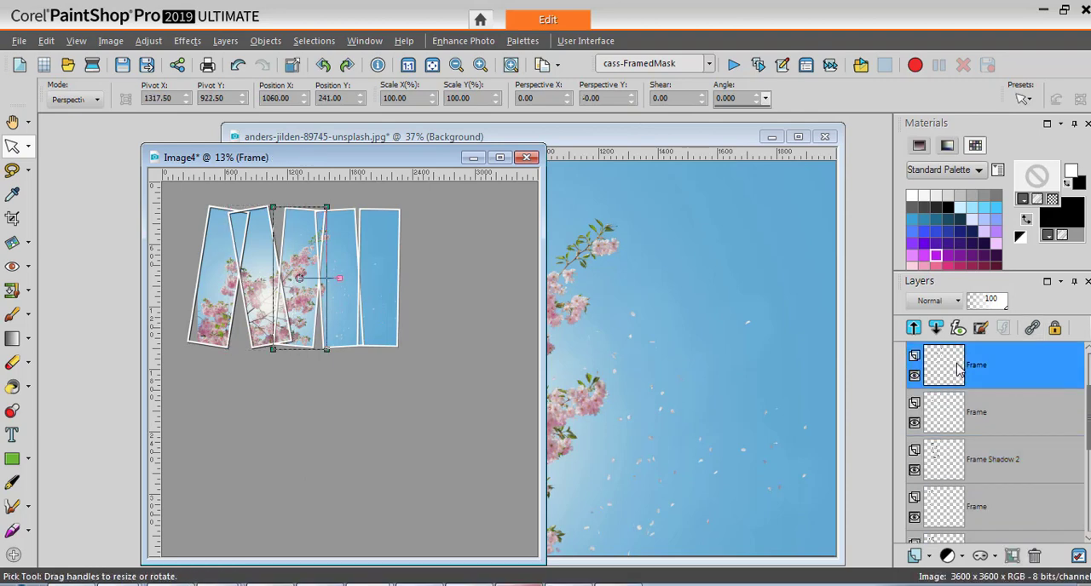
mouse_move(954, 367)
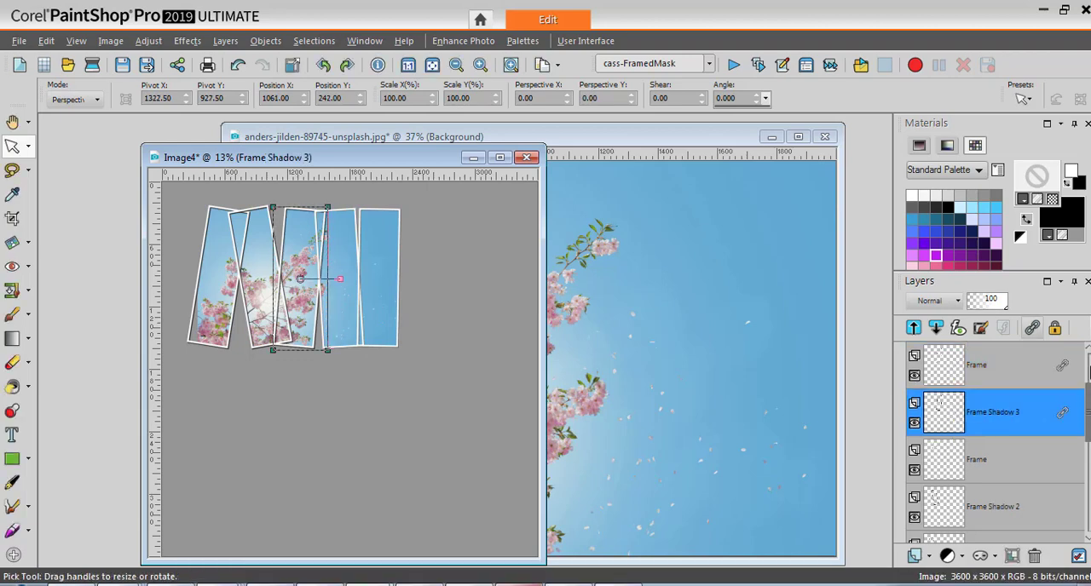
scroll(1087, 394, "up", 2)
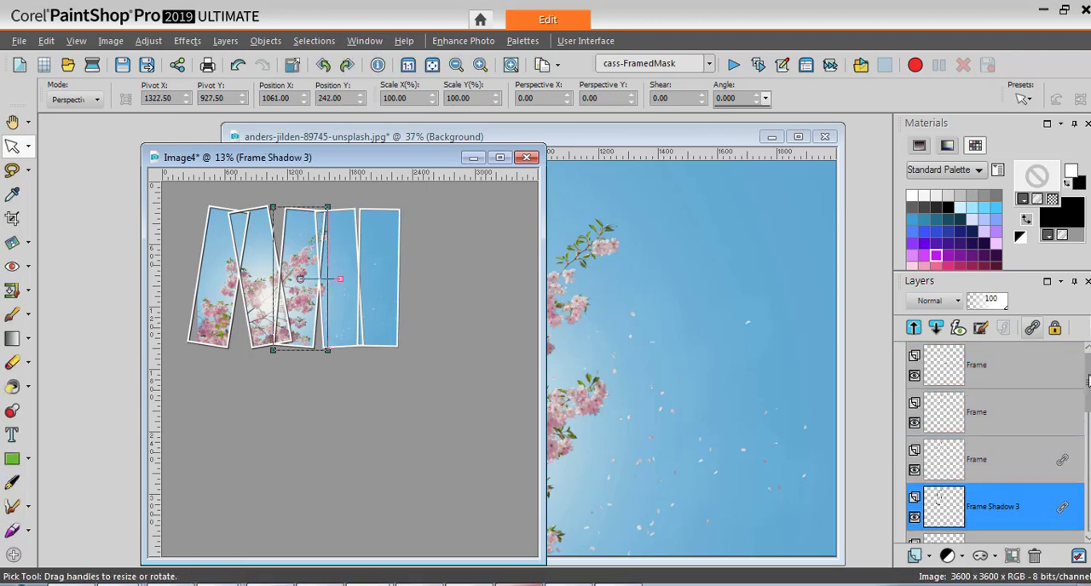
left_click(955, 415)
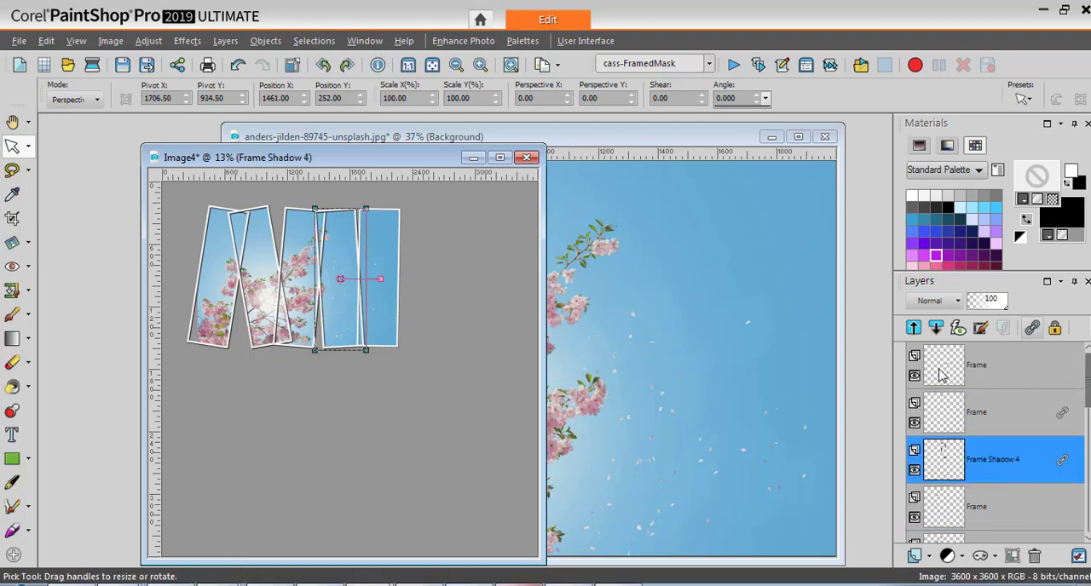
left_click(975, 362)
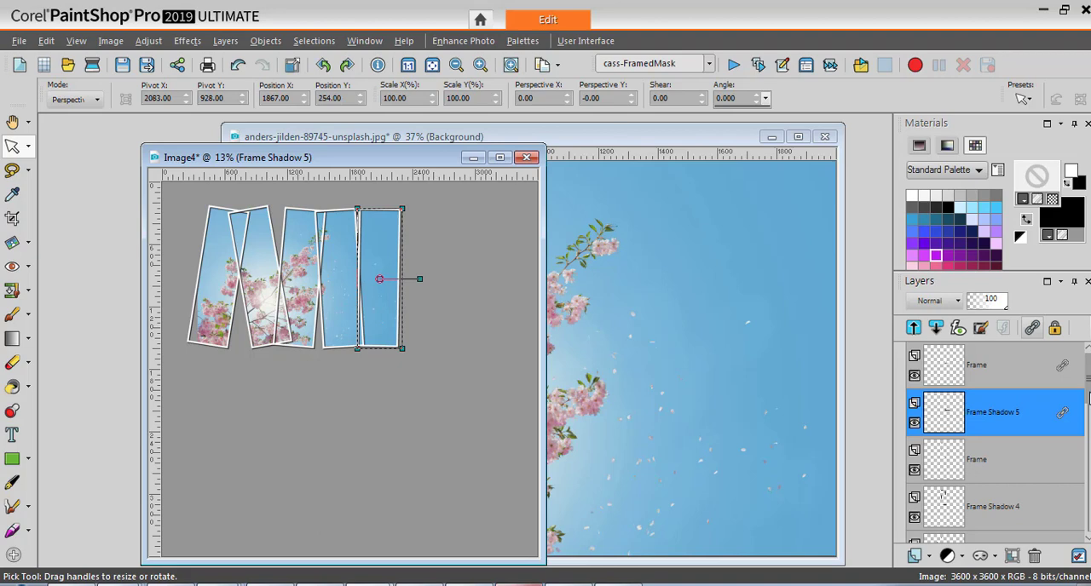
Move the Raster 1 photo inside the mask group to about X 240, Y 279.
scroll(1088, 393, "down", 4)
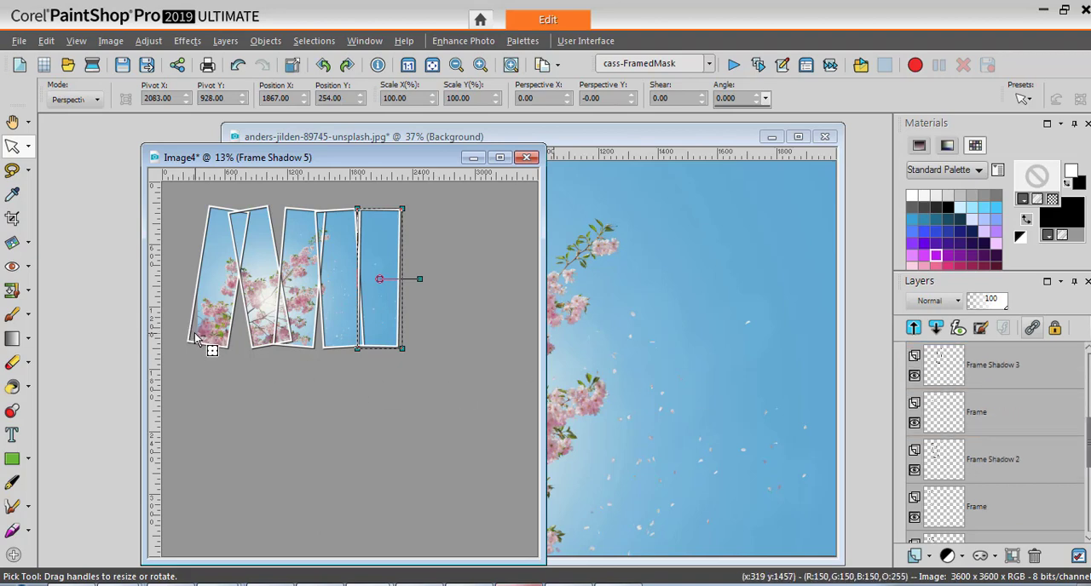
scroll(967, 503, "down", 2)
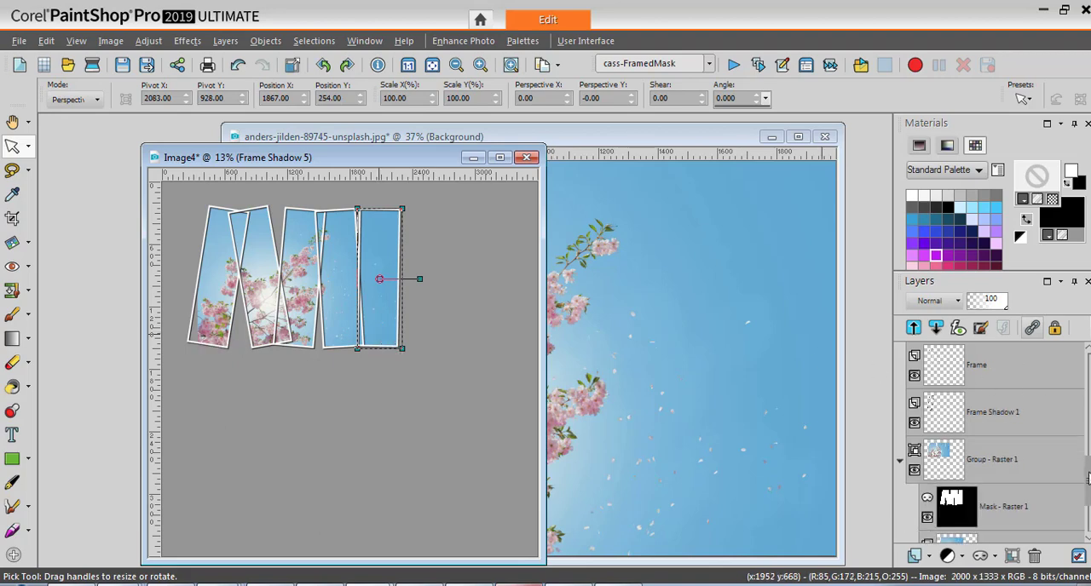
left_click(967, 507)
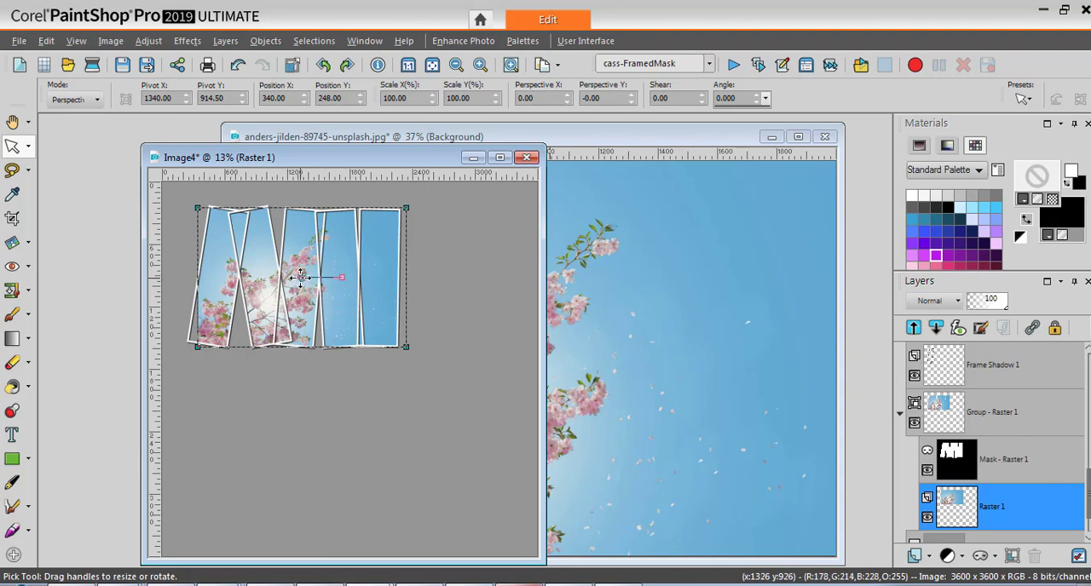
left_click_drag(297, 277, 291, 280)
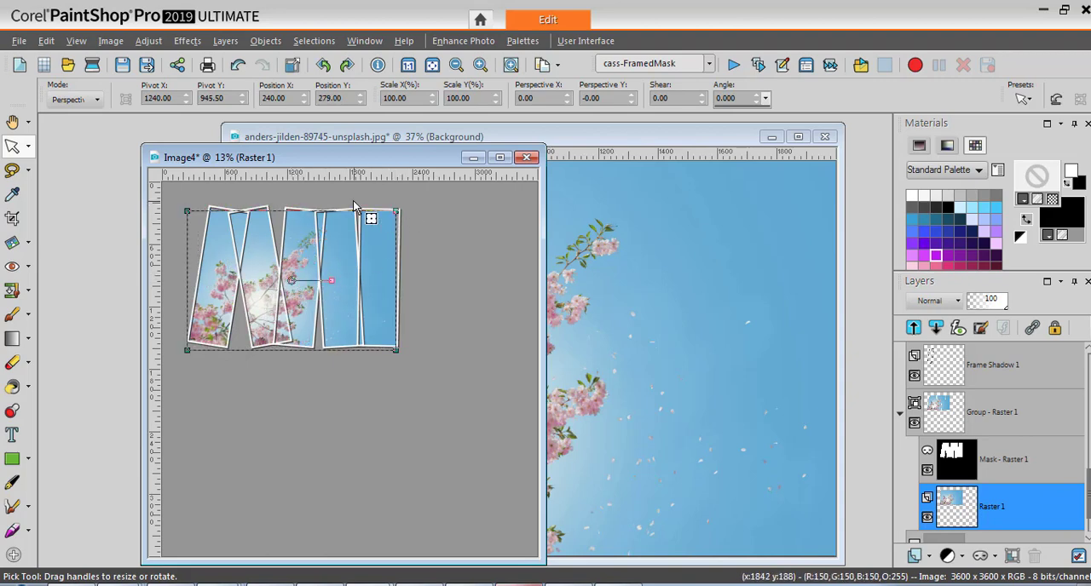
Scale the Raster 1 photo to about 106% and reposition it at about X 217, Y 207 so it fills the frames.
left_click(95, 100)
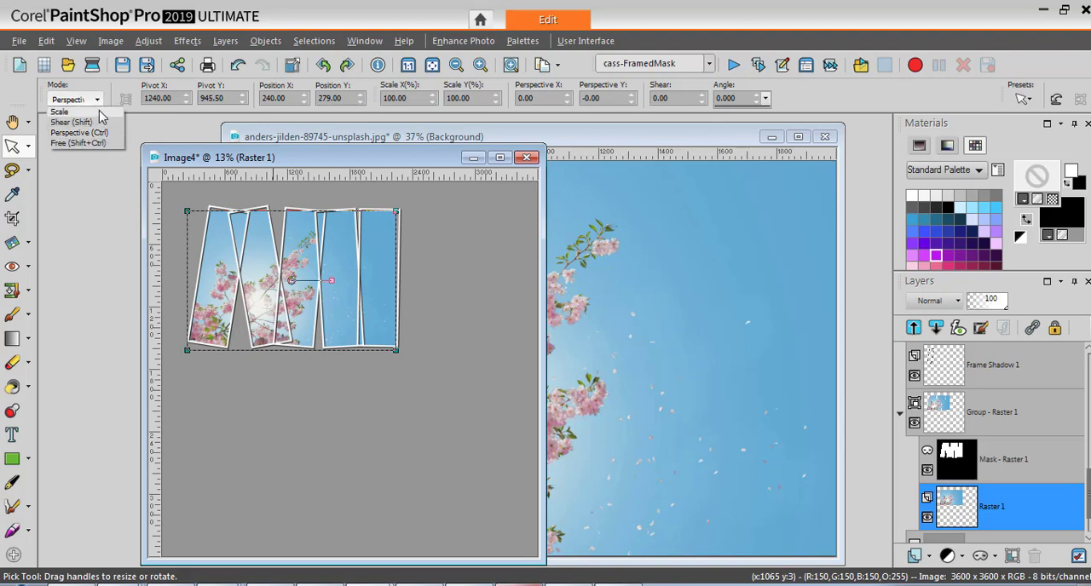
left_click(100, 112)
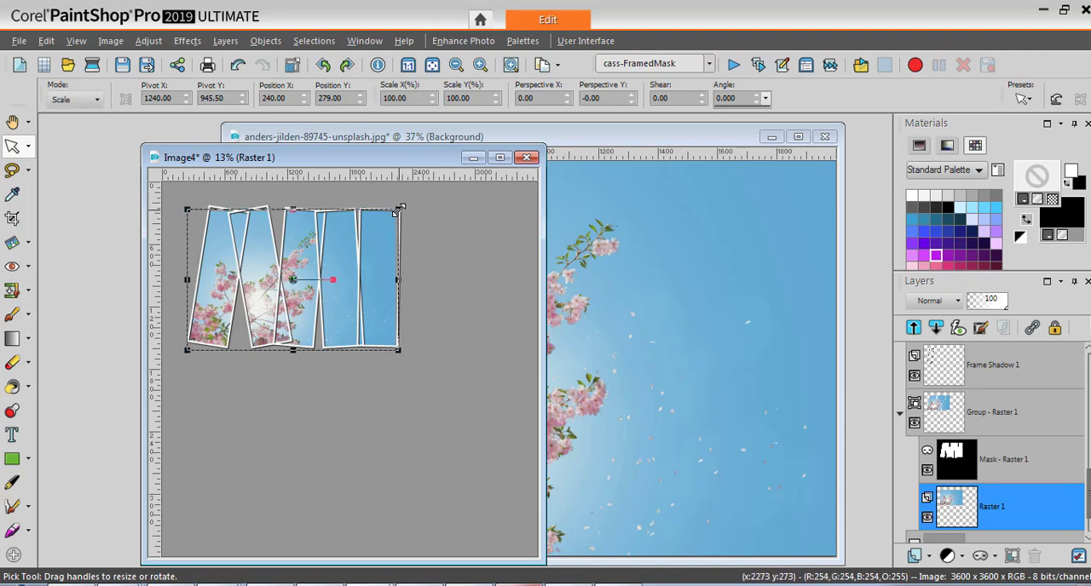
left_click_drag(399, 211, 409, 203)
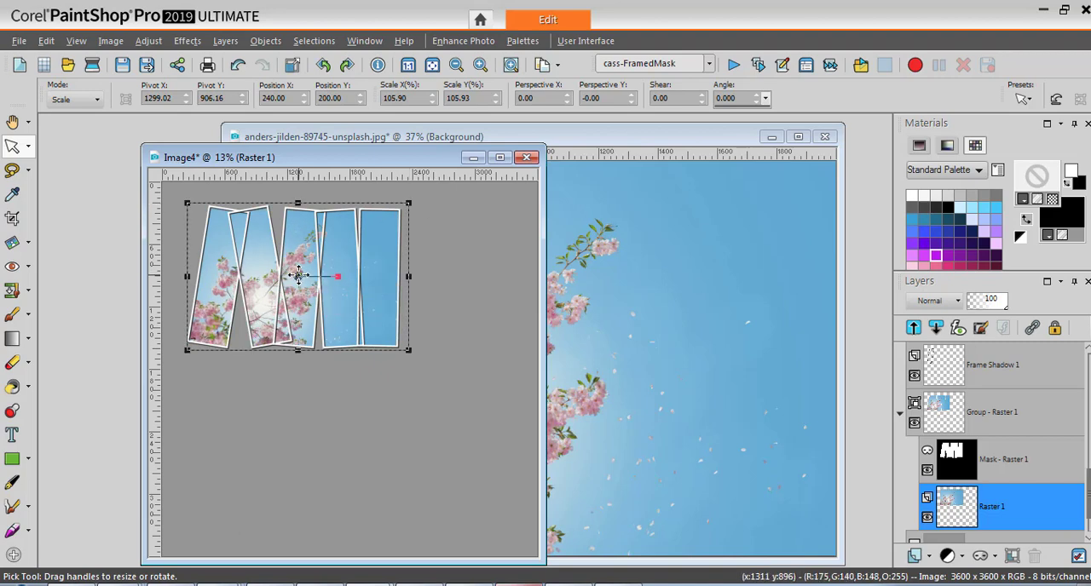
left_click_drag(298, 275, 294, 277)
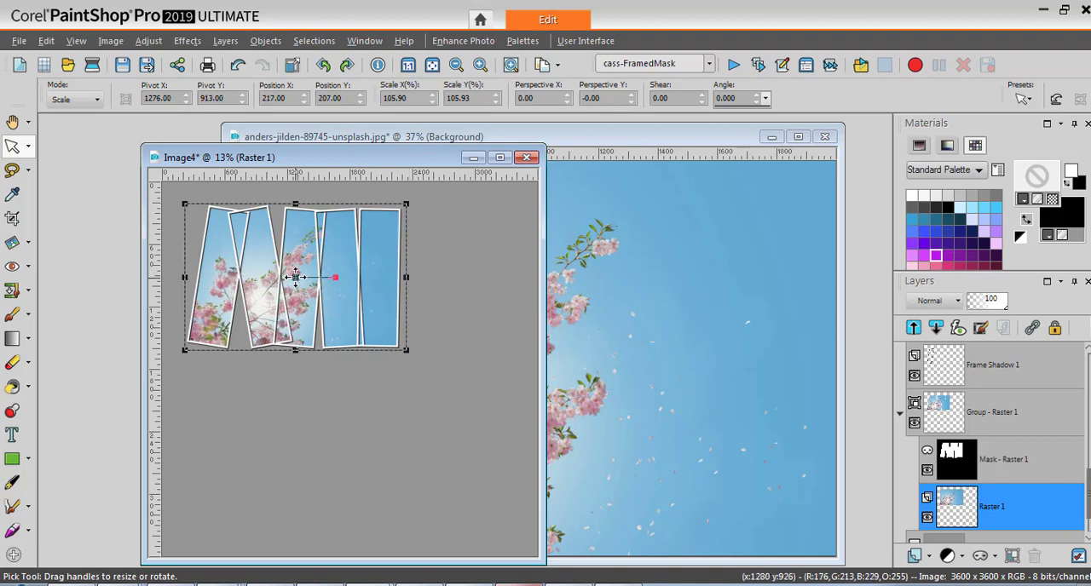
Sample a pink from the cherry blossoms as the foreground colour and flood fill the Background layer with it.
scroll(1076, 496, "down", 1)
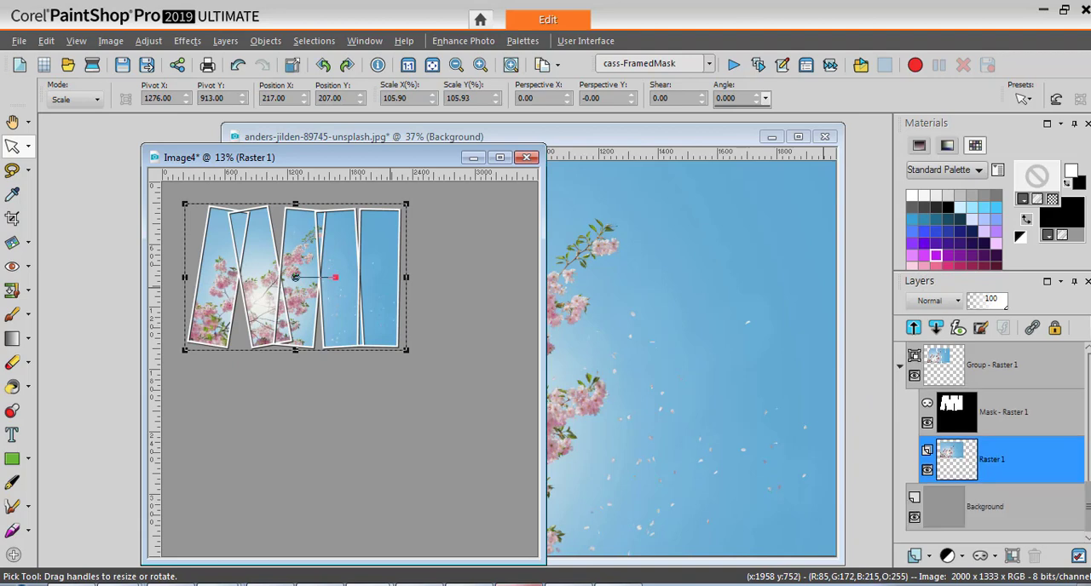
left_click(943, 515)
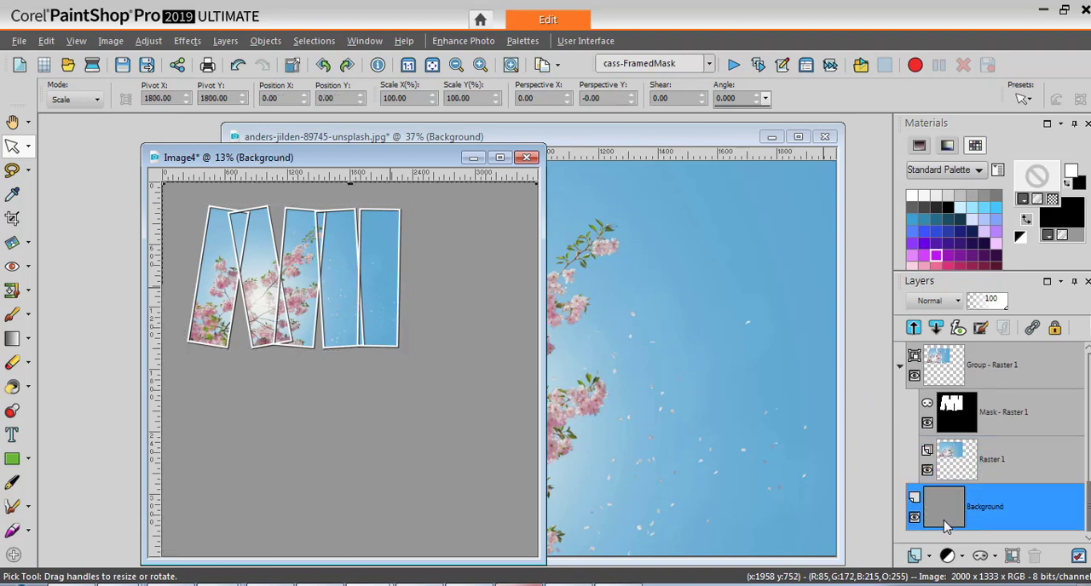
mouse_move(951, 529)
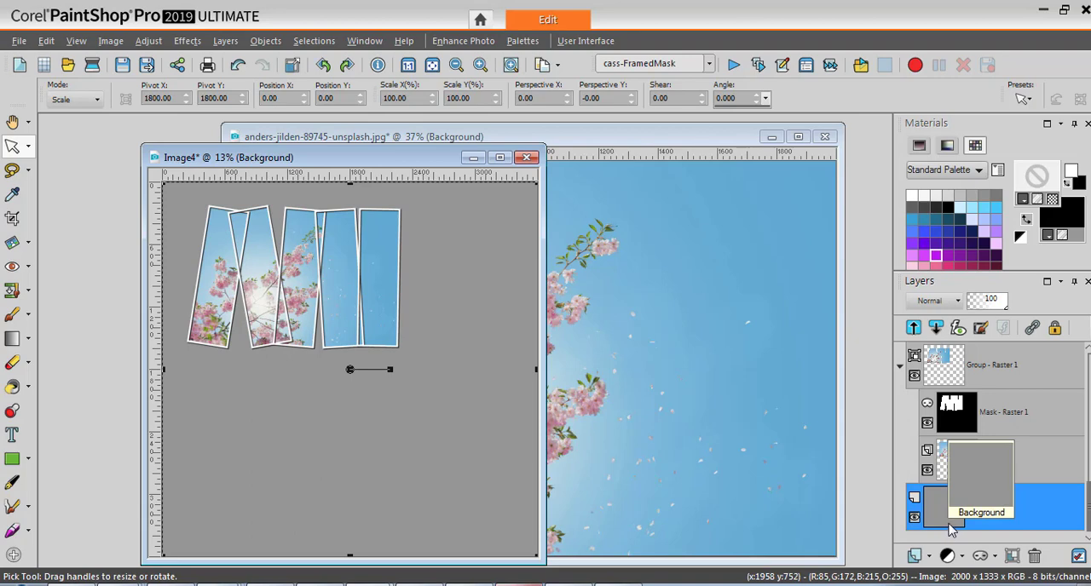
left_click(13, 196)
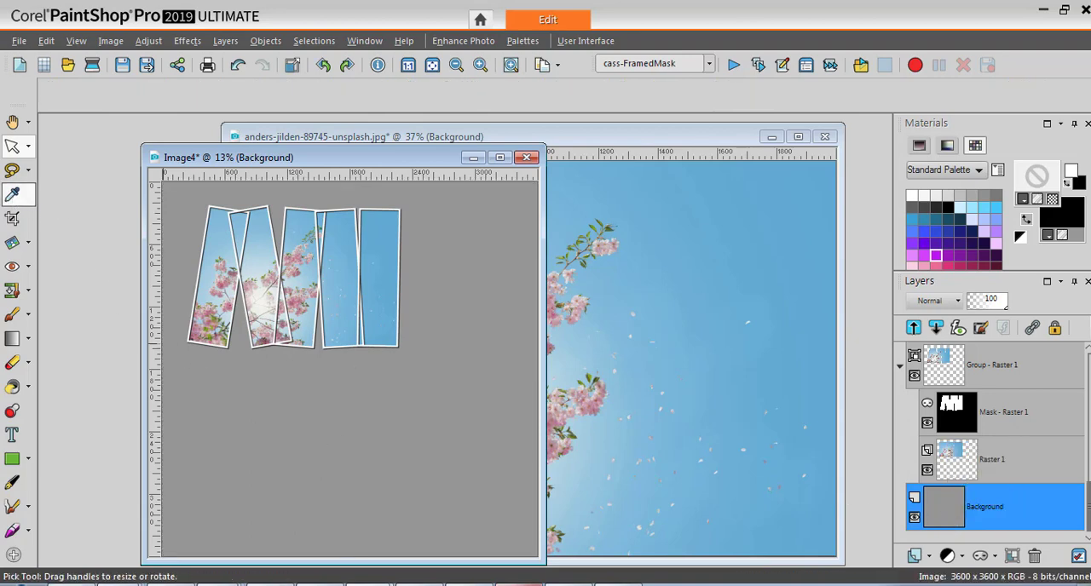
left_click(233, 303)
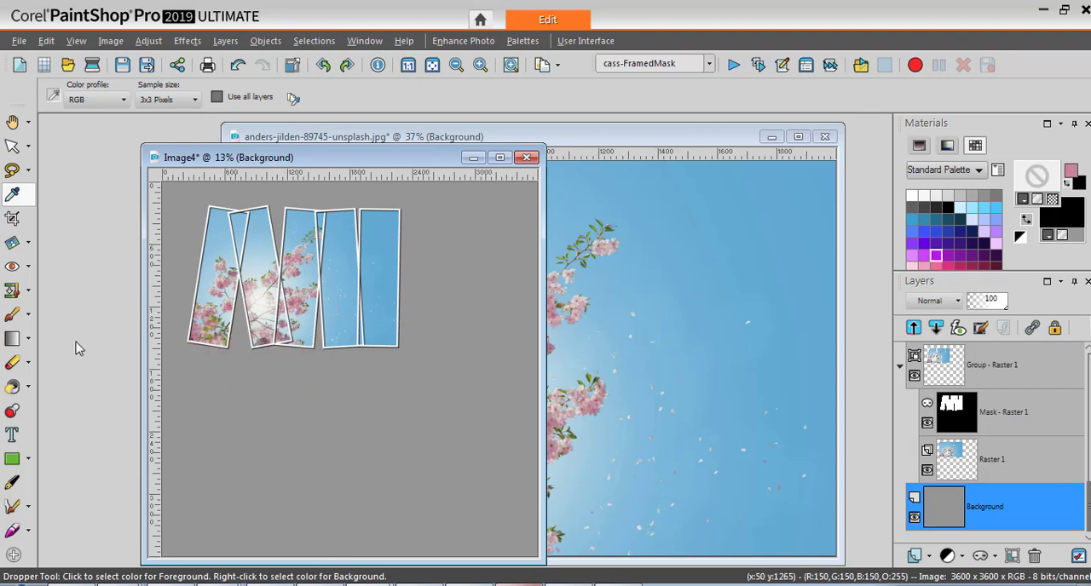
left_click(12, 388)
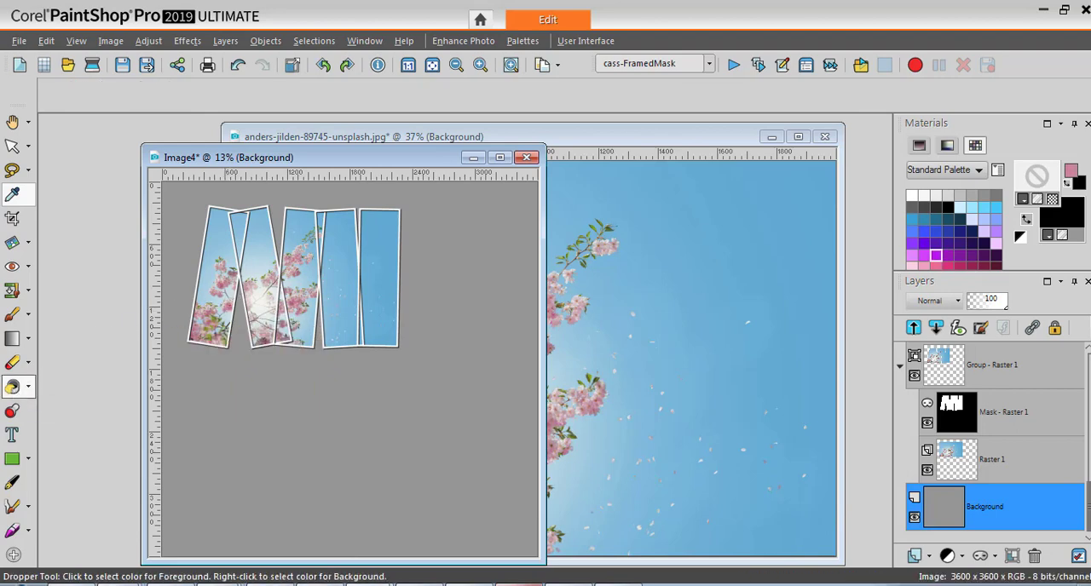
left_click(404, 473)
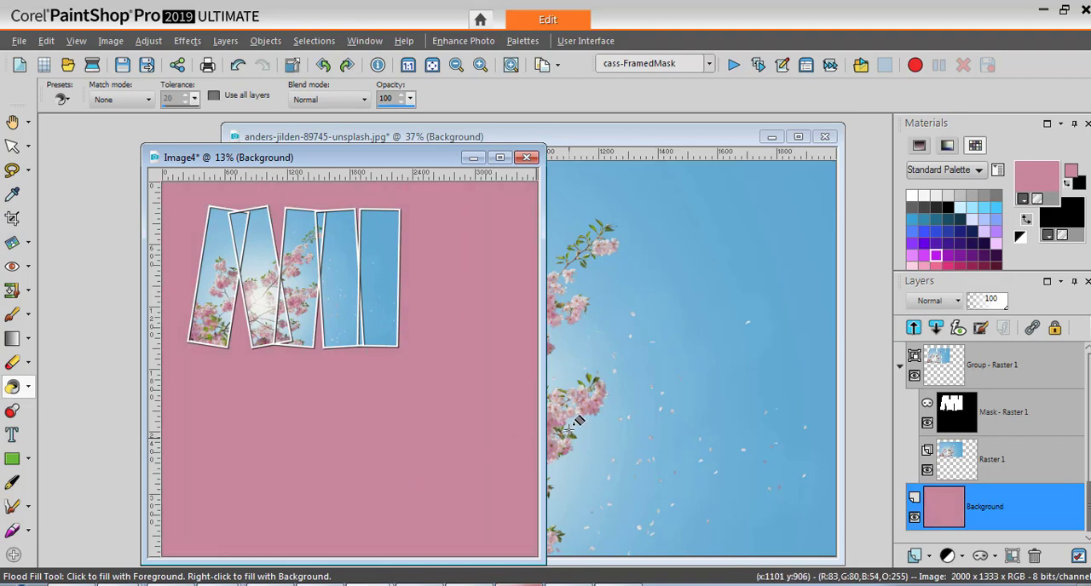